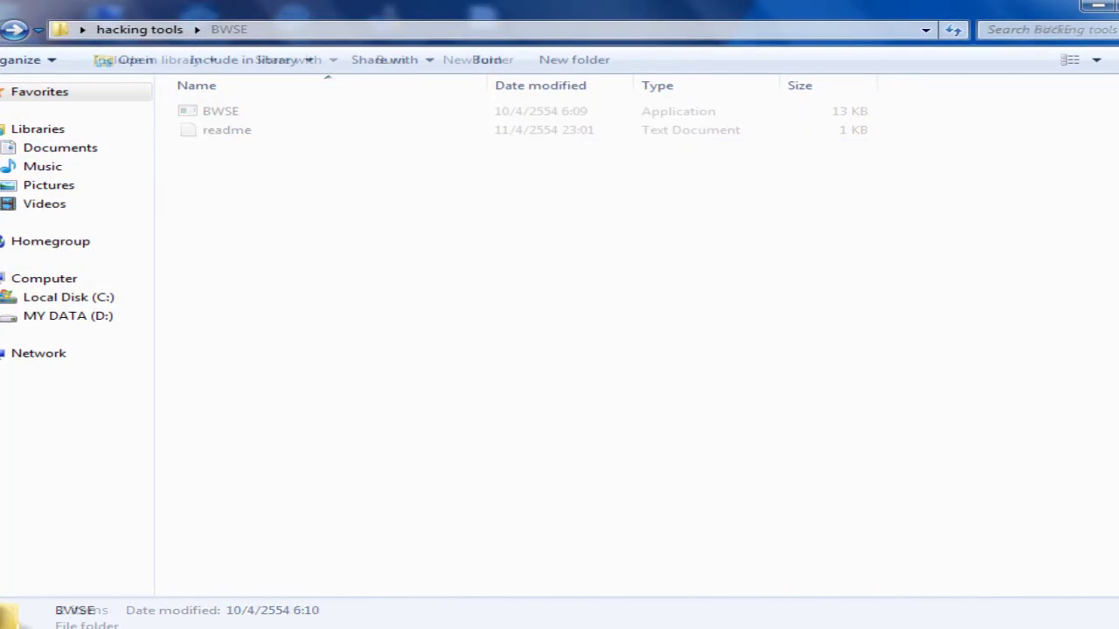
Open the readme in the BWSE folder and read its instructions on extracting and decompressing the sprite files.
{"action": "key", "text": "BackSpace"}
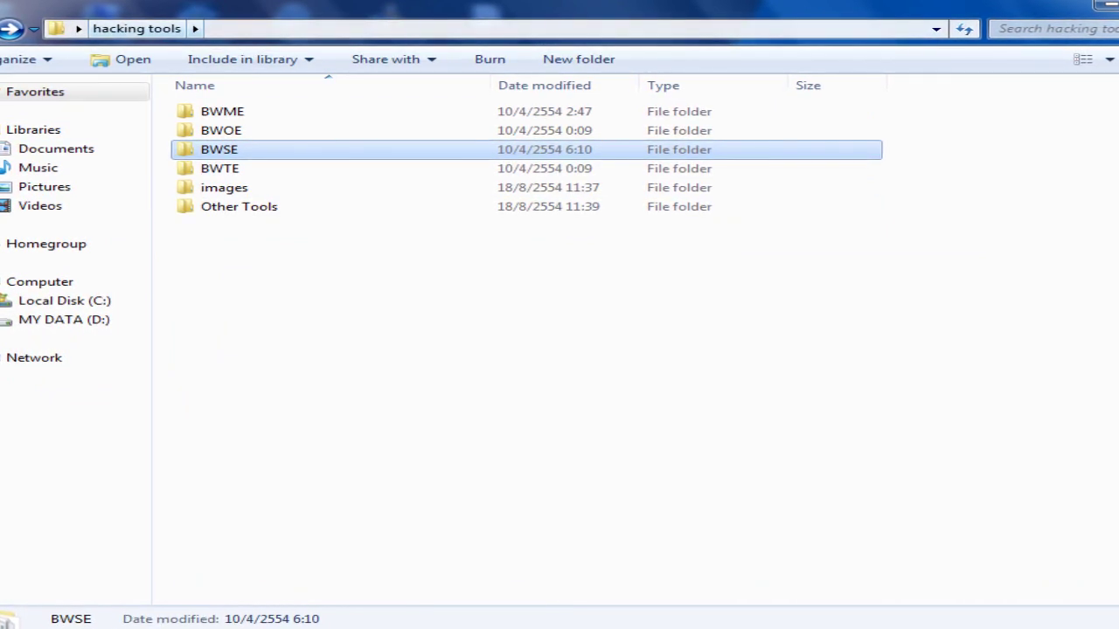
{"action": "double_click", "coordinate": [219, 150]}
{"action": "left_click_drag", "start_coordinate": [255, 257], "coordinate": [229, 179]}
{"action": "left_click", "coordinate": [225, 132]}
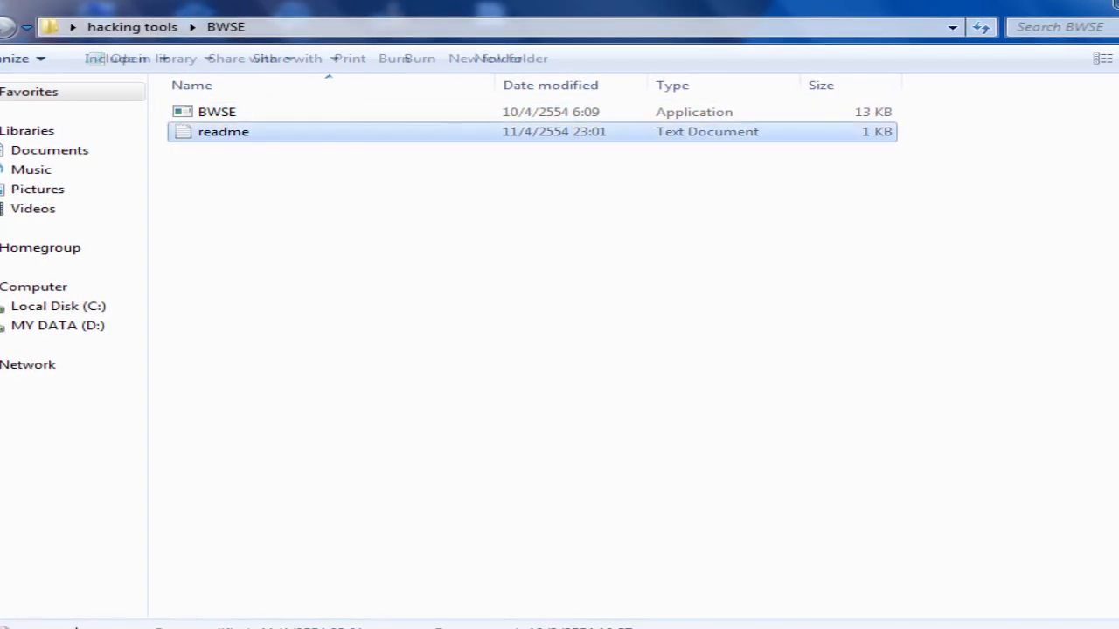
{"action": "double_click", "coordinate": [225, 132]}
{"action": "left_click_drag", "start_coordinate": [433, 252], "coordinate": [4, 70]}
{"action": "left_click", "coordinate": [437, 280]}
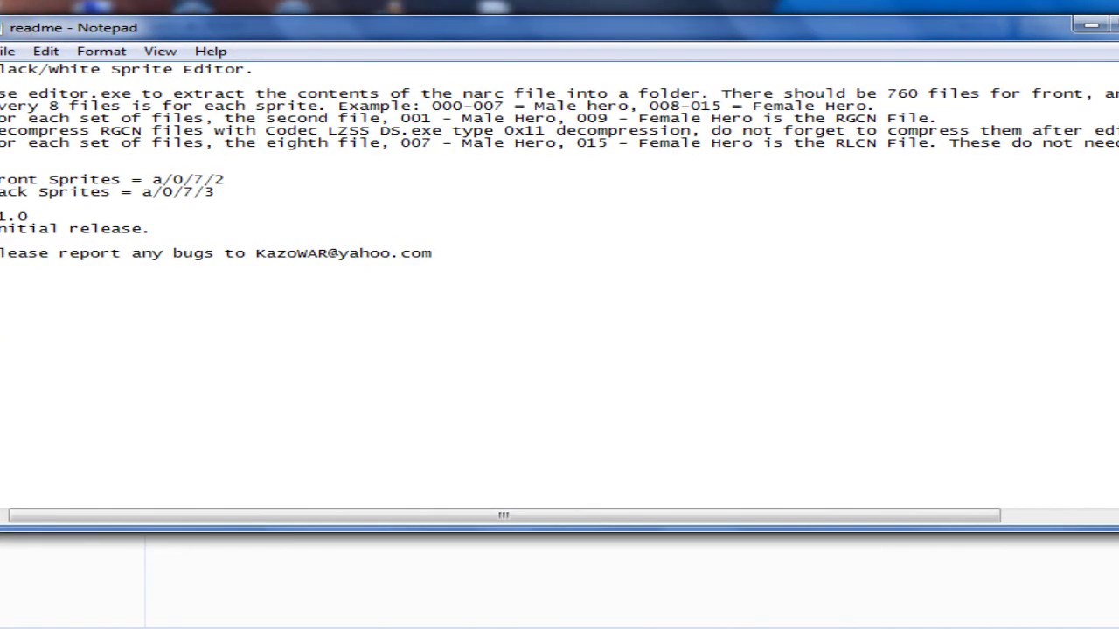
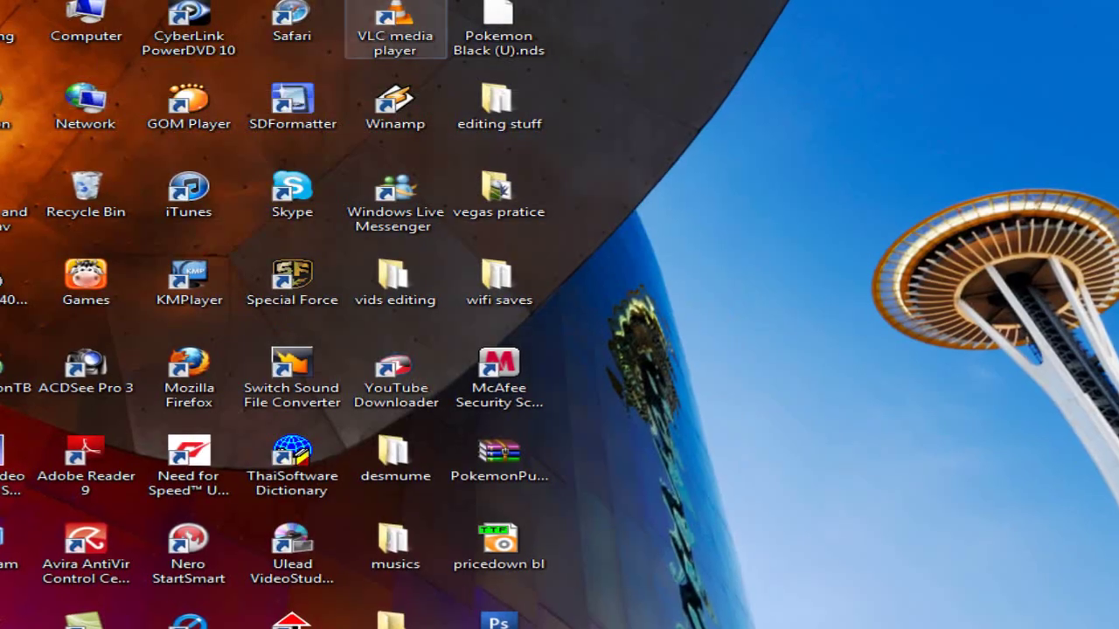
Show the desktop and locate the Pokemon Black (U).nds ROM file.
{"action": "left_click_drag", "start_coordinate": [674, 18], "coordinate": [498, 49]}
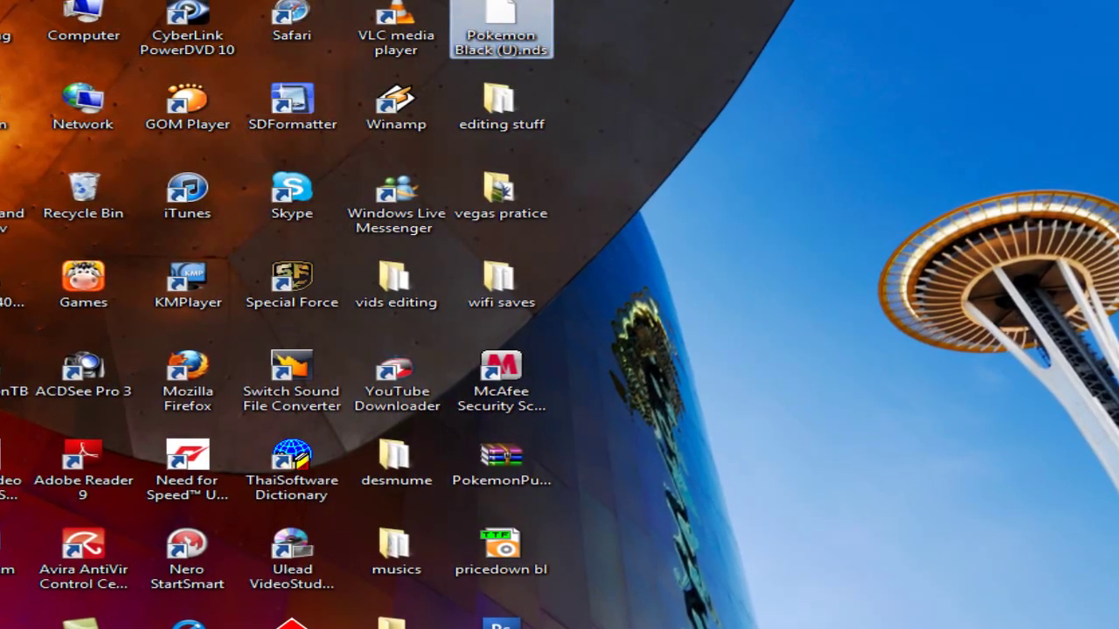
{"action": "left_click_drag", "start_coordinate": [767, 532], "coordinate": [822, 598]}
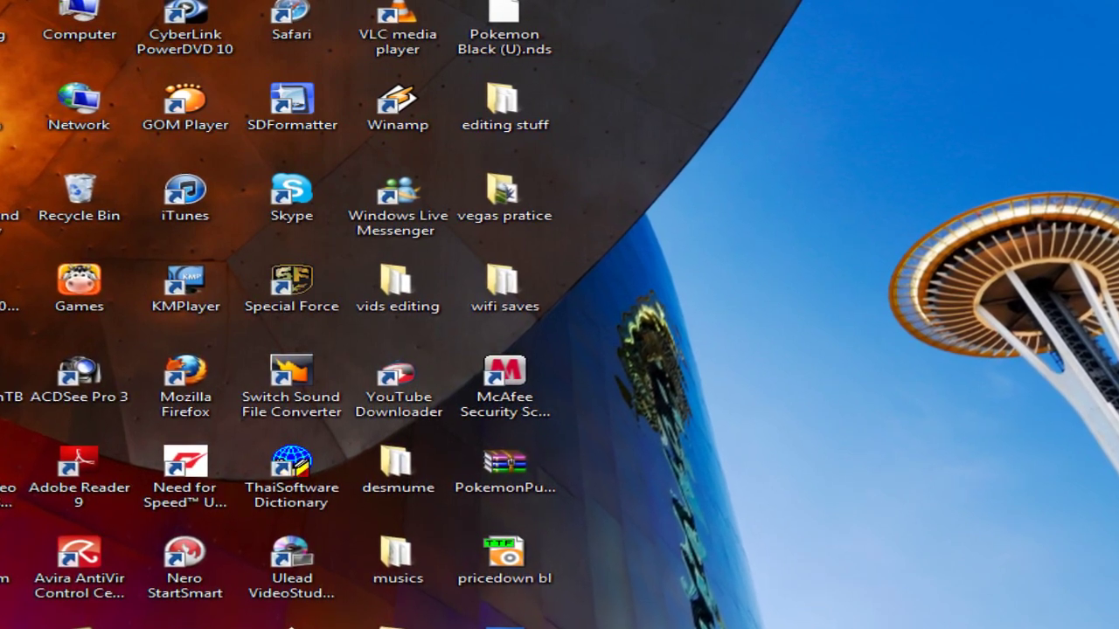
{"action": "mouse_move", "coordinate": [645, 33]}
{"action": "left_mouse_down"}
{"action": "mouse_move", "coordinate": [530, 1]}
{"action": "mouse_move", "coordinate": [649, 40]}
{"action": "left_mouse_up"}
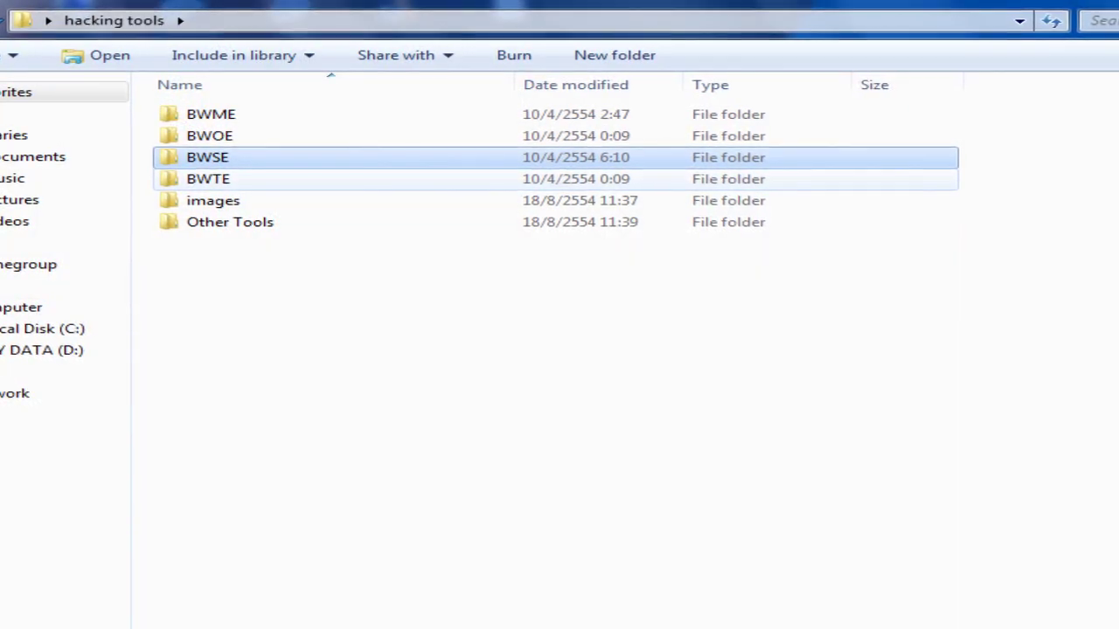
Launch NitroExplorer2b from the Other Tools folder and load the Pokemon Black (U).nds ROM from the desktop.
{"action": "double_click", "coordinate": [230, 222]}
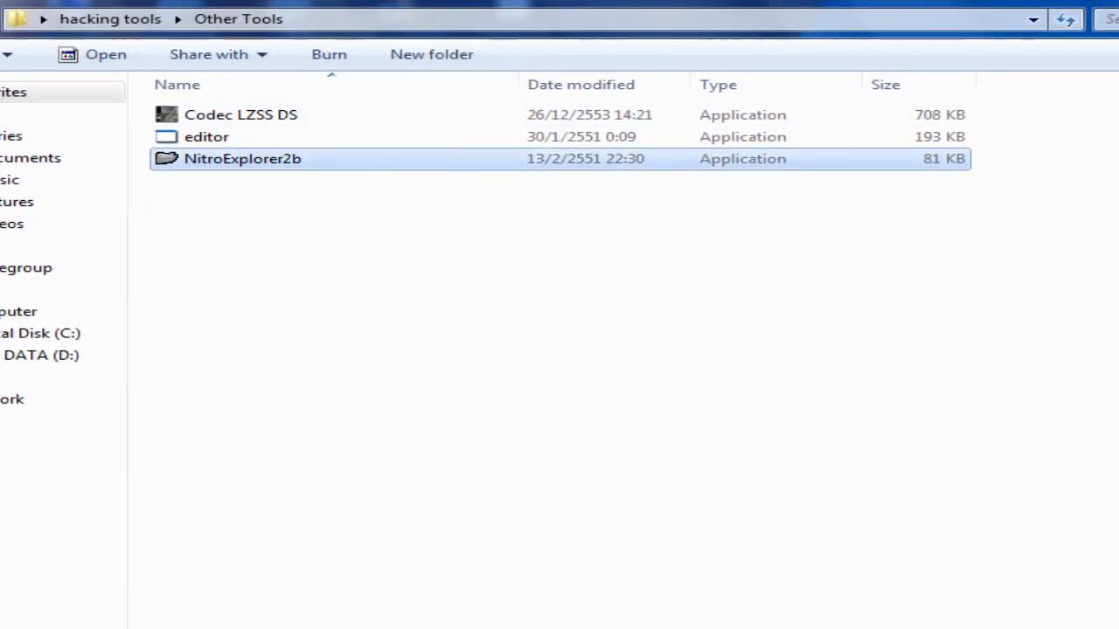
{"action": "double_click", "coordinate": [242, 159]}
{"action": "left_click", "coordinate": [242, 208]}
{"action": "left_click", "coordinate": [451, 242]}
{"action": "mouse_move", "coordinate": [315, 243]}
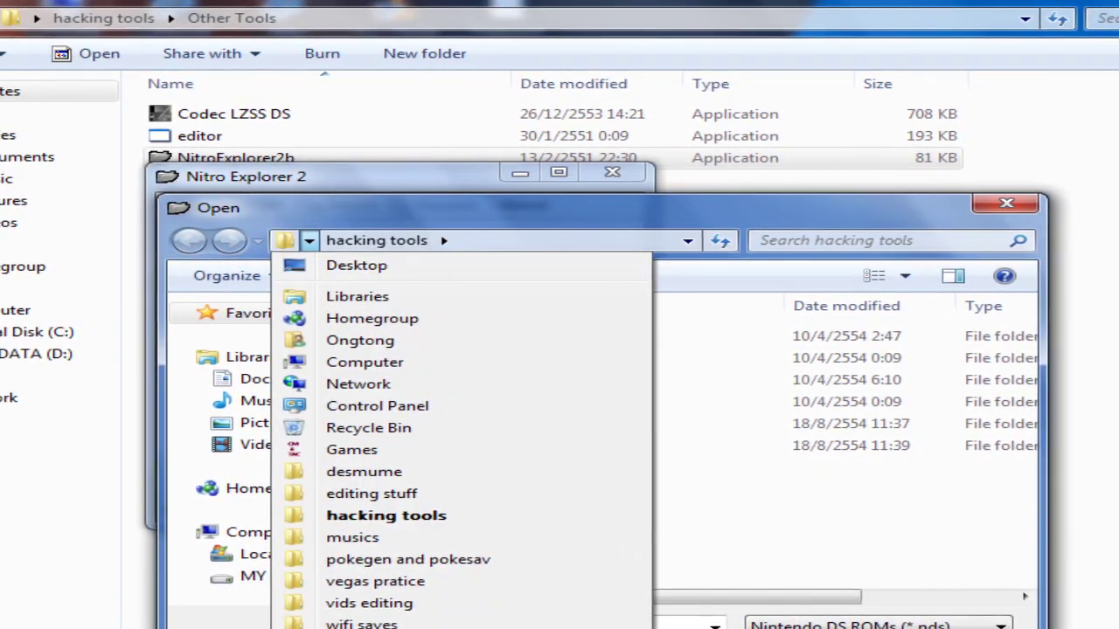
{"action": "left_click", "coordinate": [358, 266]}
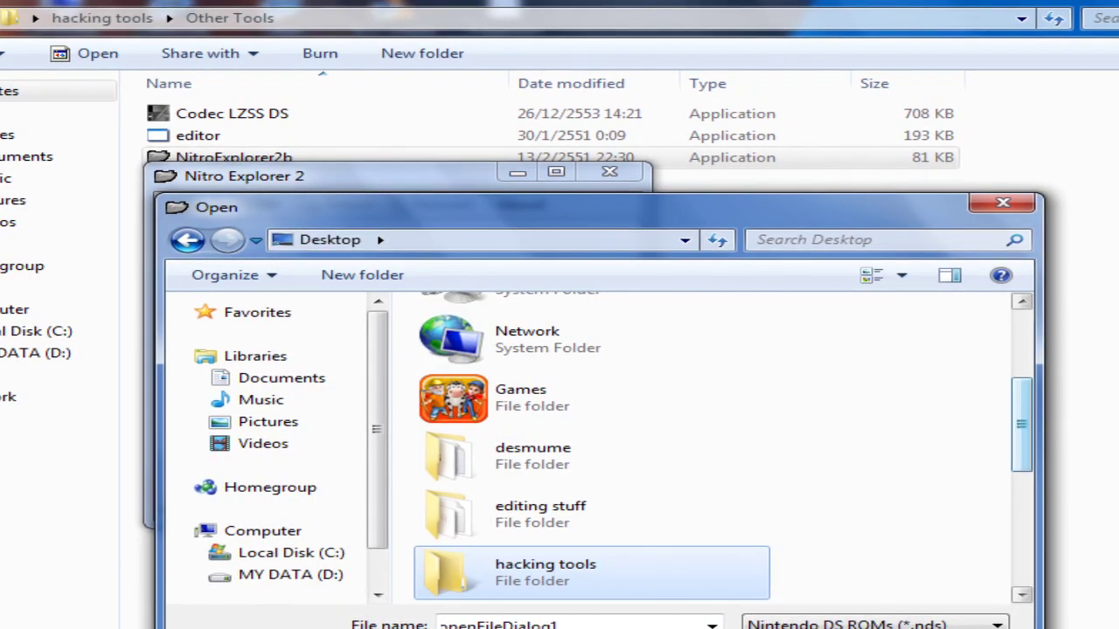
{"action": "scroll", "coordinate": [592, 448], "scroll_direction": "down", "scroll_amount": 3}
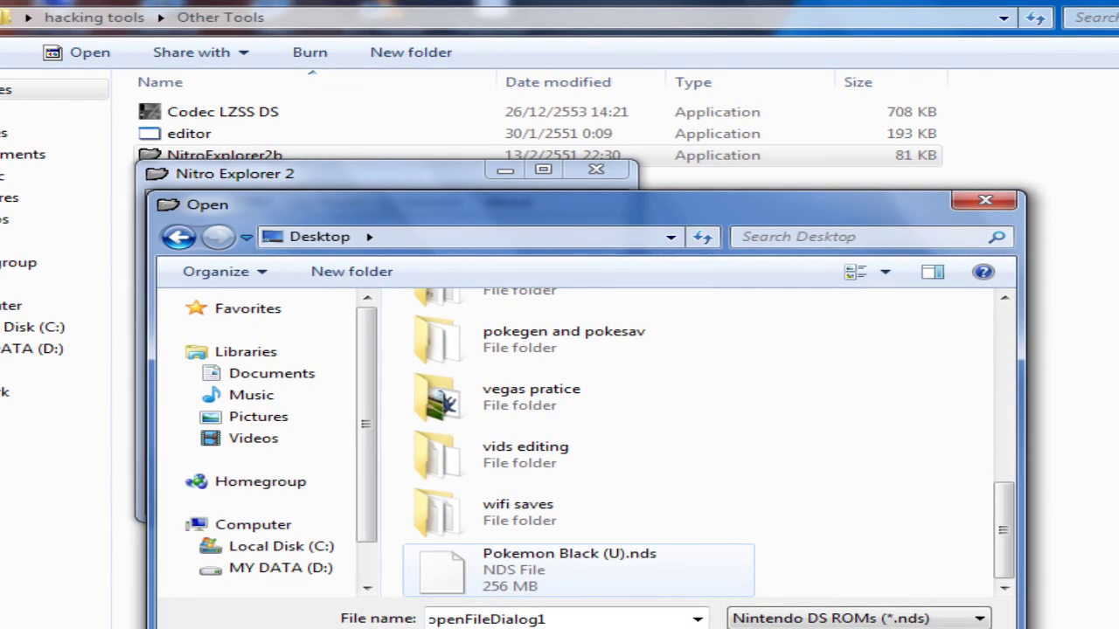
{"action": "left_click", "coordinate": [654, 577]}
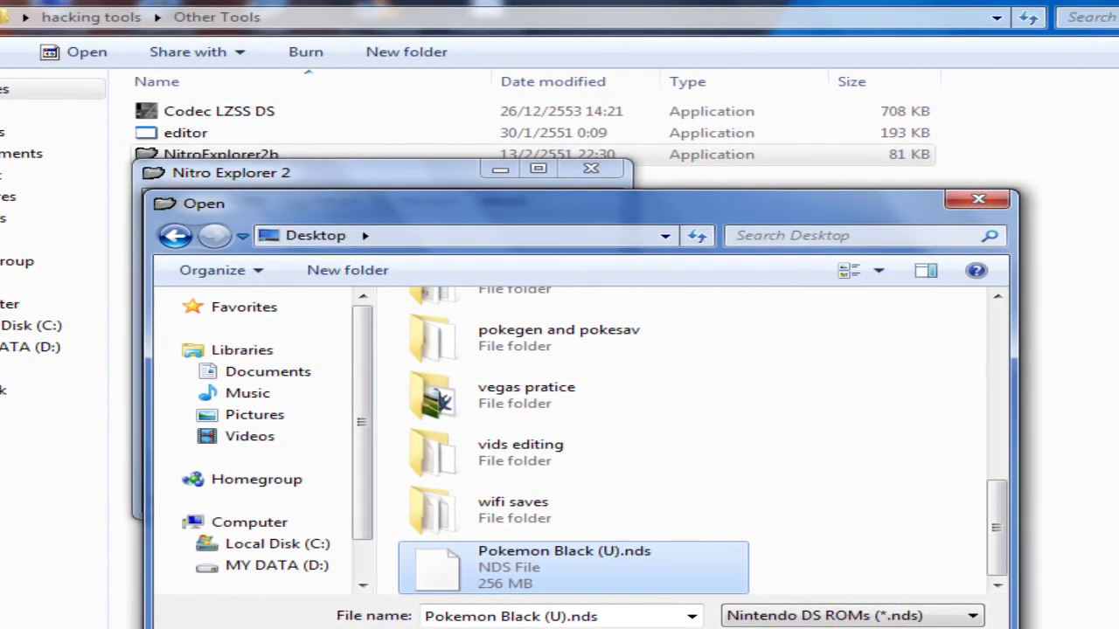
{"action": "key", "text": "Return"}
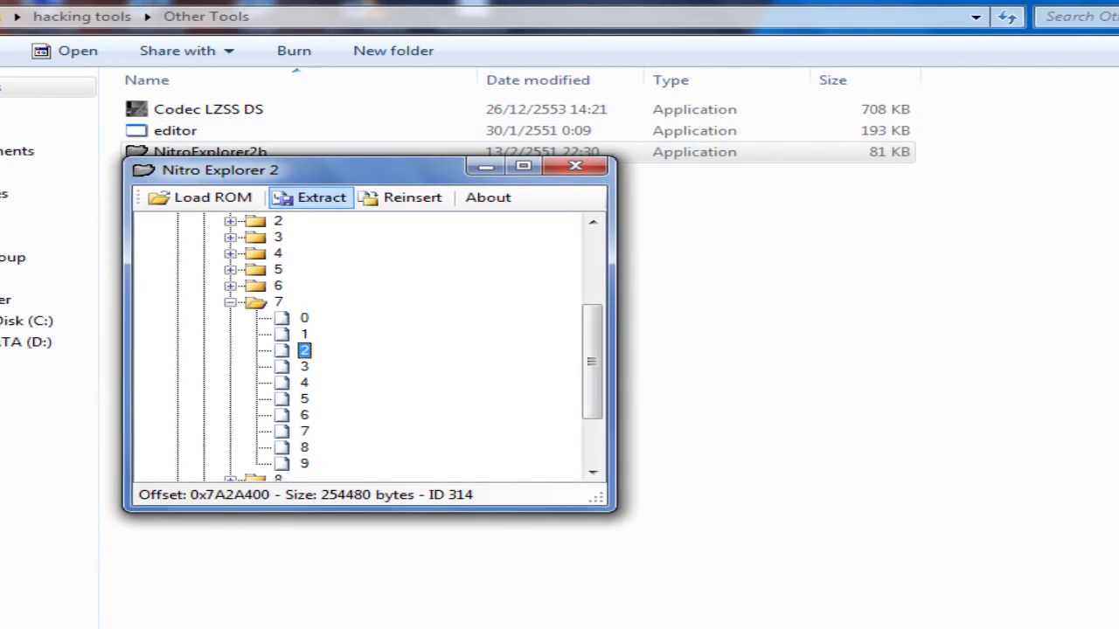
Extract file 2 of the ROM's folder 7 into the hacking tools folder, keeping its name, and close Nitro Explorer.
{"action": "left_click", "coordinate": [312, 197]}
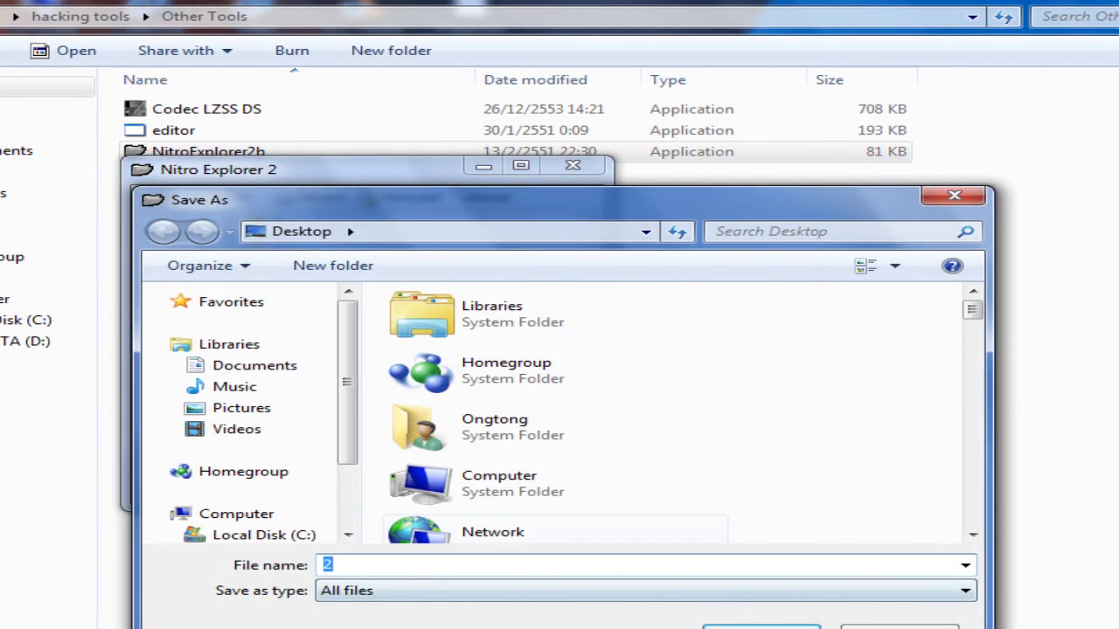
{"action": "left_click", "coordinate": [350, 232]}
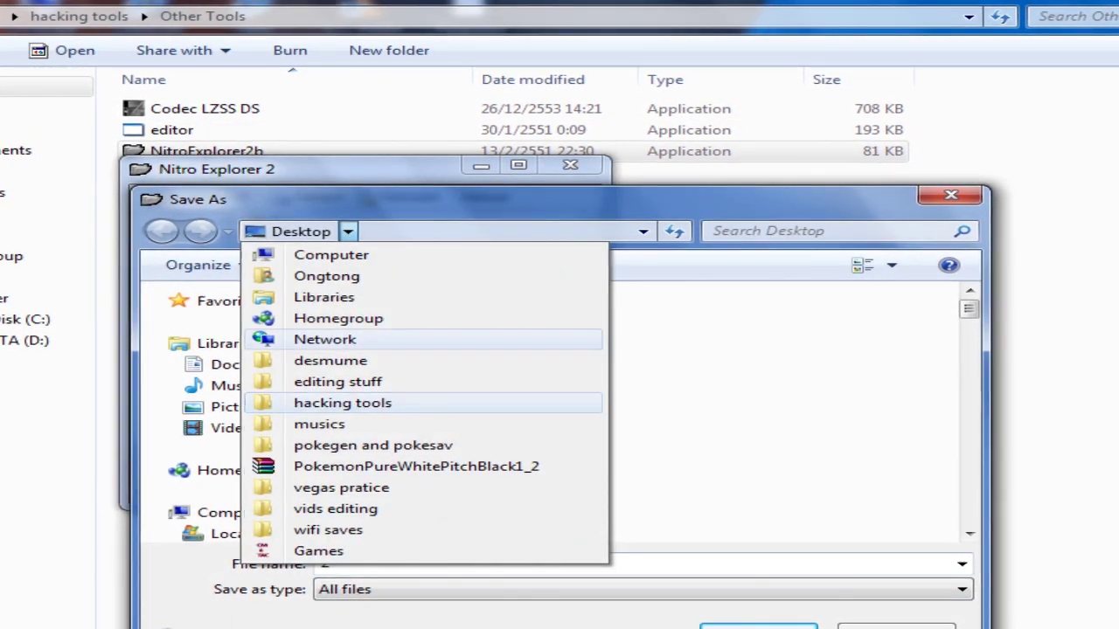
{"action": "left_click", "coordinate": [342, 402]}
{"action": "key", "text": "Return"}
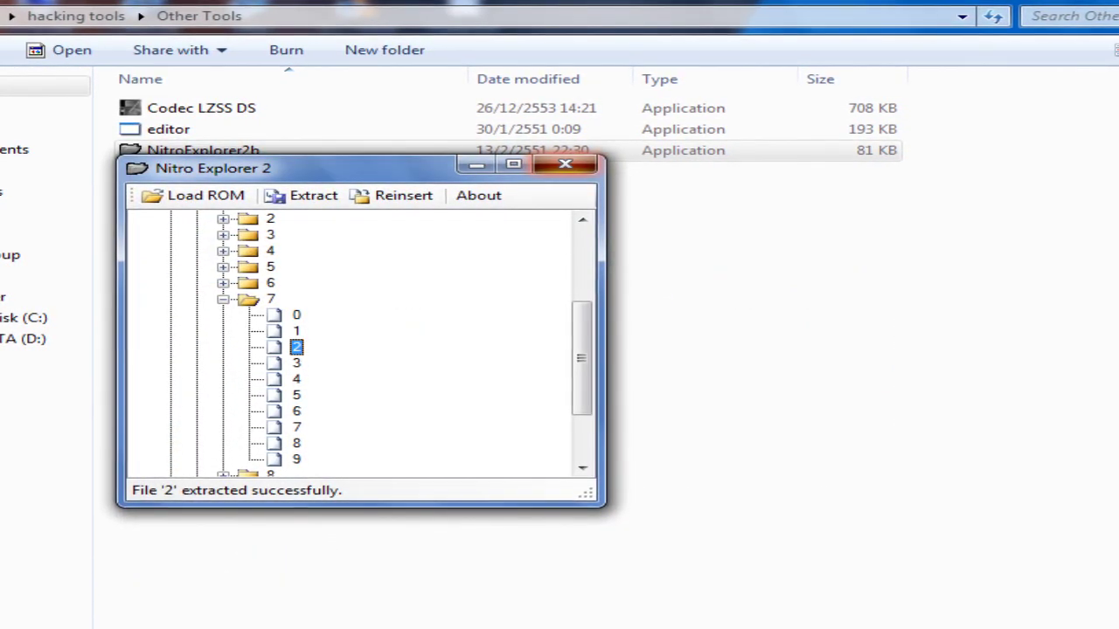
{"action": "left_click", "coordinate": [565, 164]}
{"action": "key", "text": "alt+Left"}
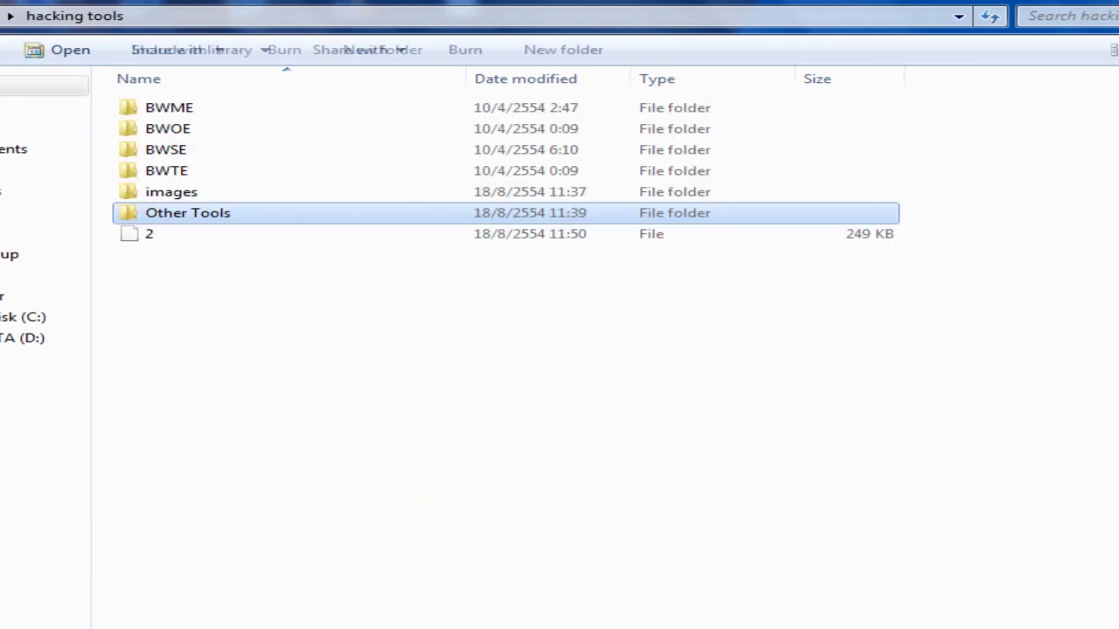
Launch editor from the Other Tools folder and return to the hacking tools folder in a reduced window beside it.
{"action": "key", "text": "Return"}
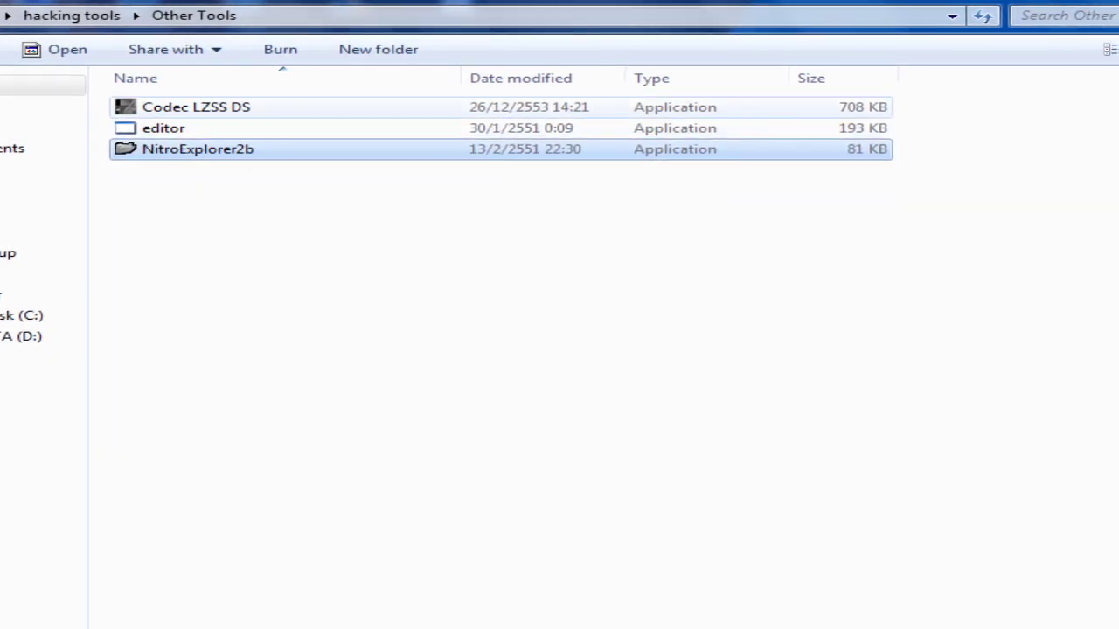
{"action": "double_click", "coordinate": [164, 129]}
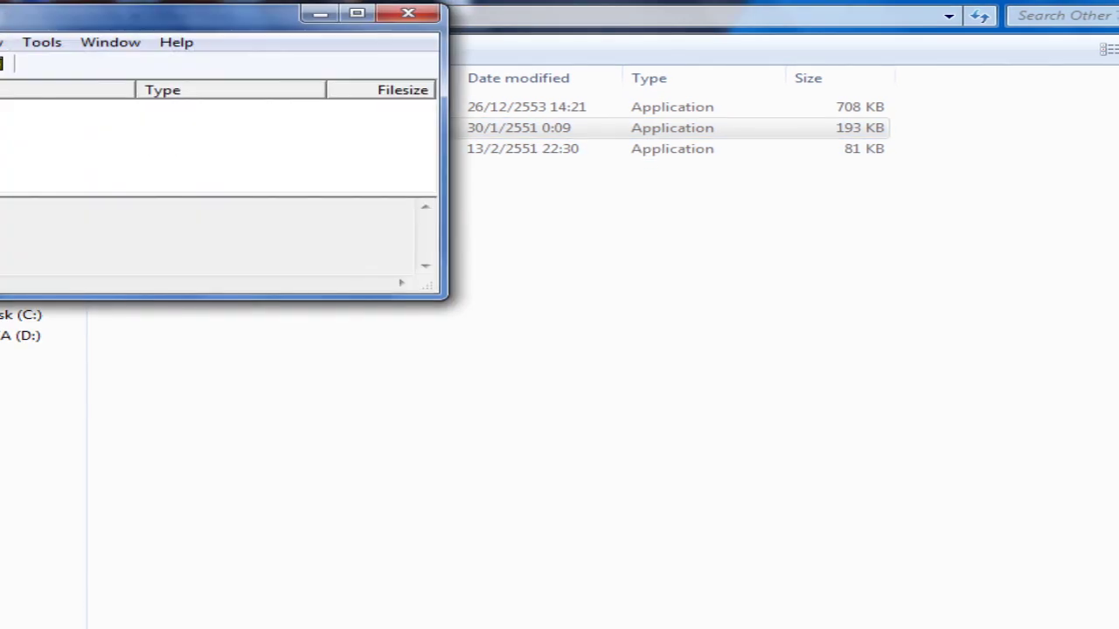
{"action": "left_click", "coordinate": [407, 12]}
{"action": "key", "text": "alt+Left"}
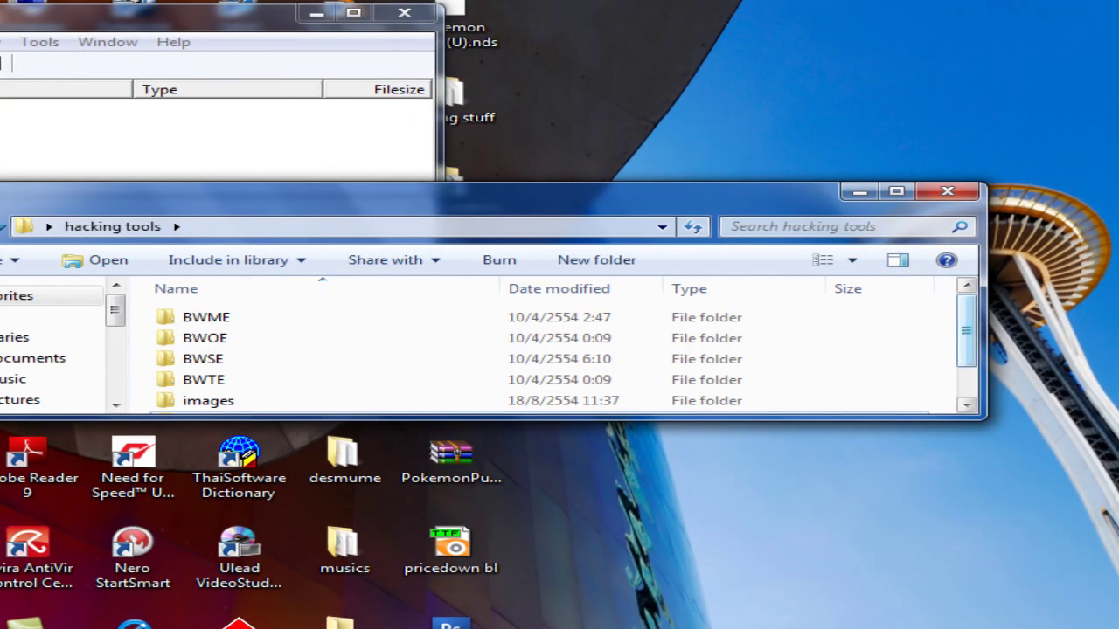
Load file 2 into the editor, extract its contents into a folder, and close the editor.
{"action": "left_click_drag", "start_coordinate": [966, 331], "coordinate": [966, 356]}
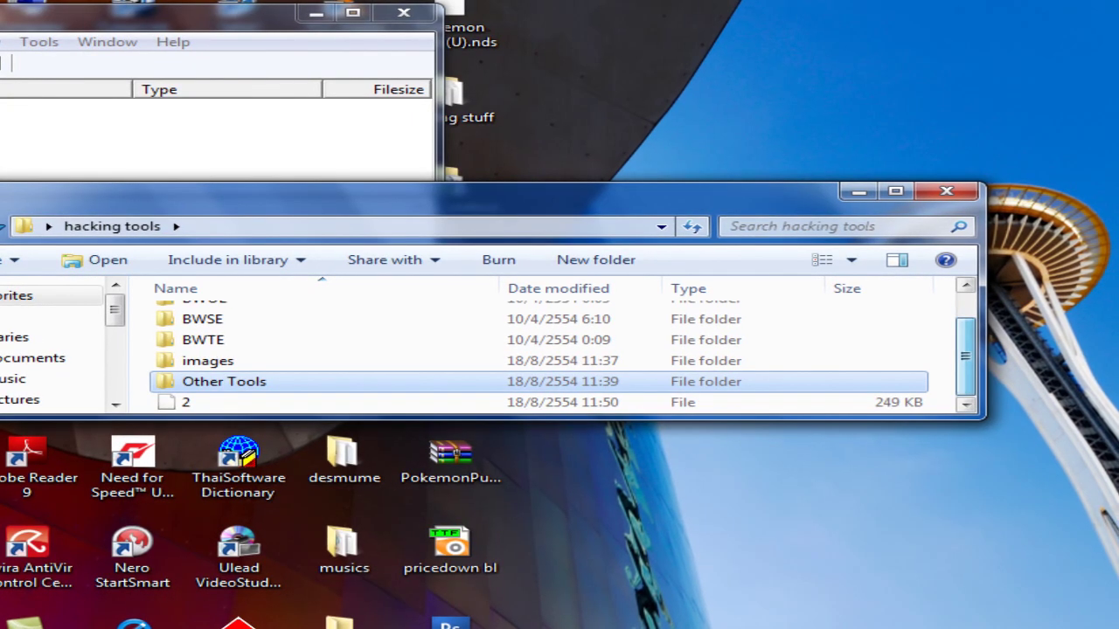
{"action": "left_click", "coordinate": [208, 403]}
{"action": "left_click_drag", "start_coordinate": [206, 402], "coordinate": [37, 143]}
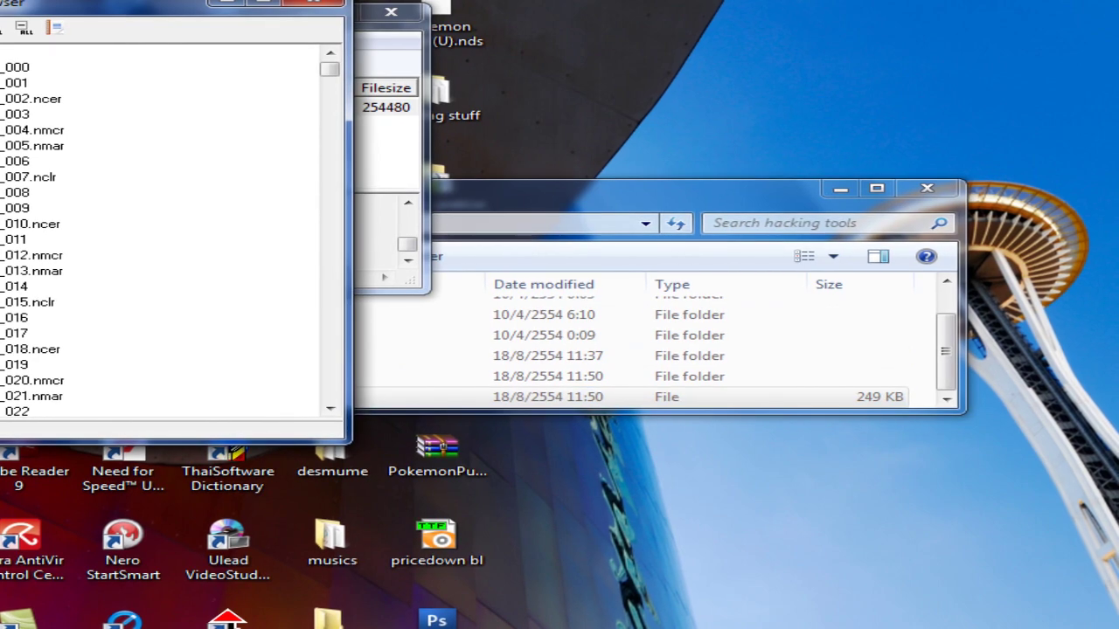
{"action": "key", "text": "Return"}
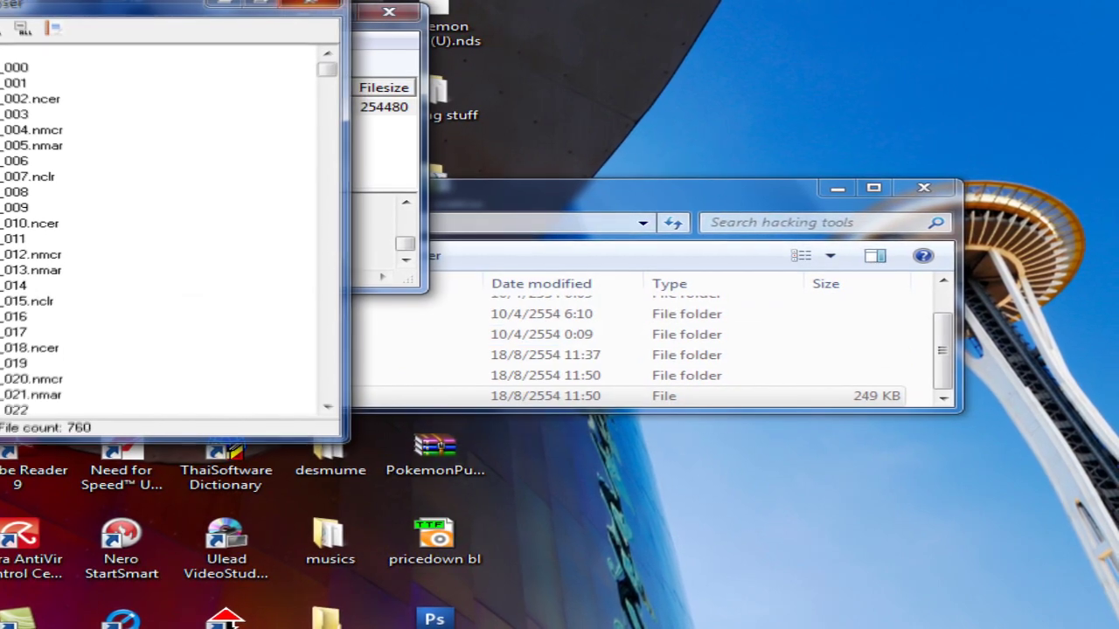
{"action": "left_click", "coordinate": [389, 11]}
{"action": "left_click", "coordinate": [870, 188]}
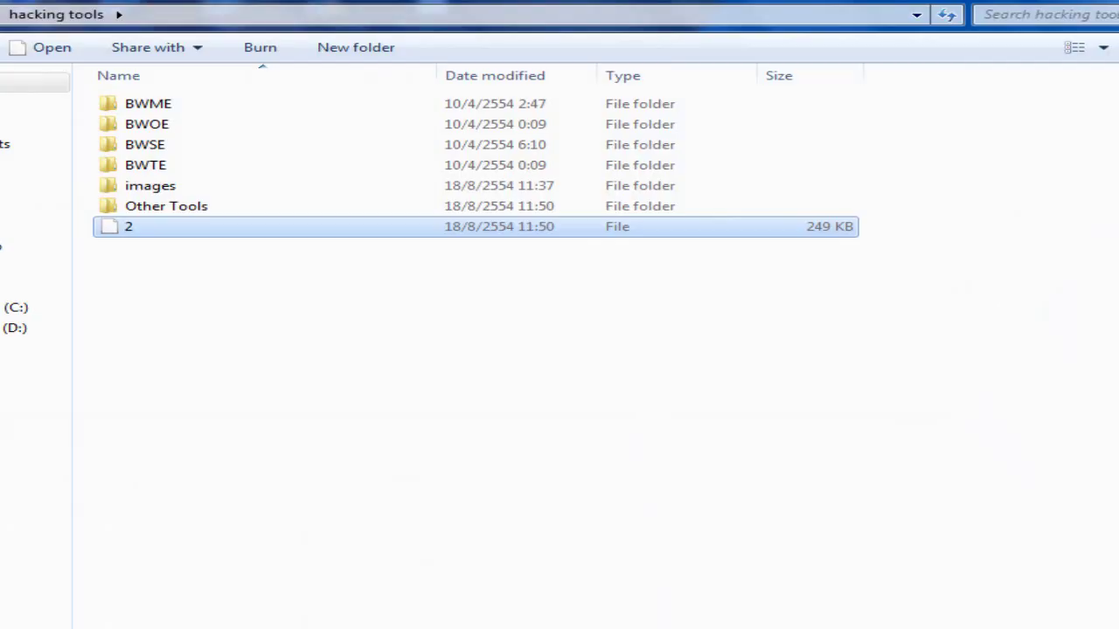
Try to copy folder 2 from Other Tools into the hacking tools folder.
{"action": "right_click", "coordinate": [292, 329]}
{"action": "left_click", "coordinate": [365, 408]}
{"action": "double_click", "coordinate": [166, 206]}
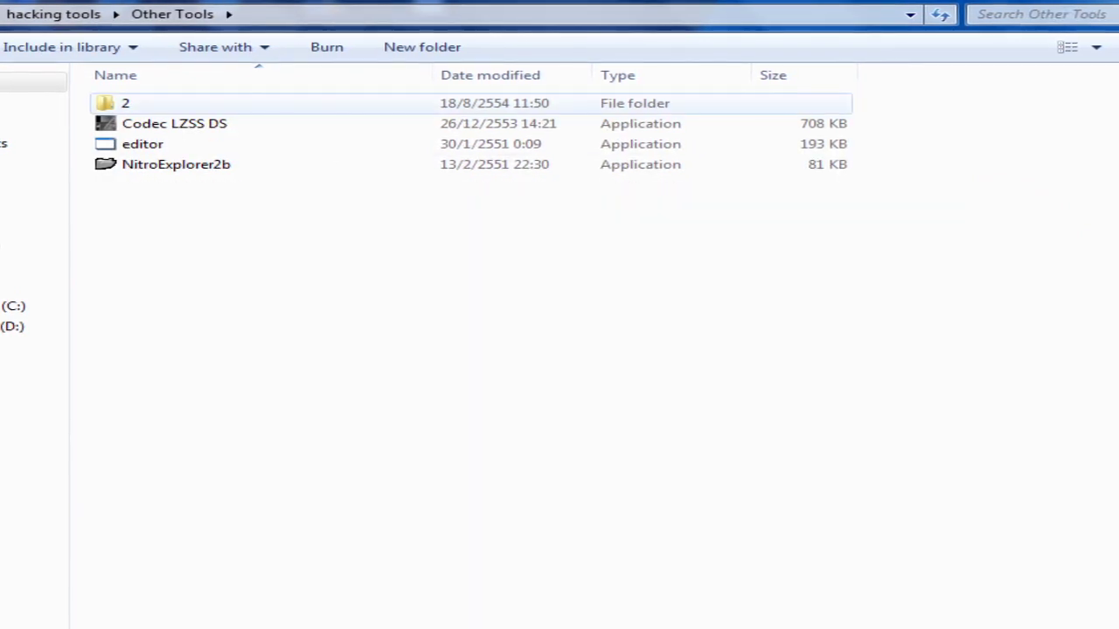
{"action": "left_click_drag", "start_coordinate": [124, 103], "coordinate": [96, 87]}
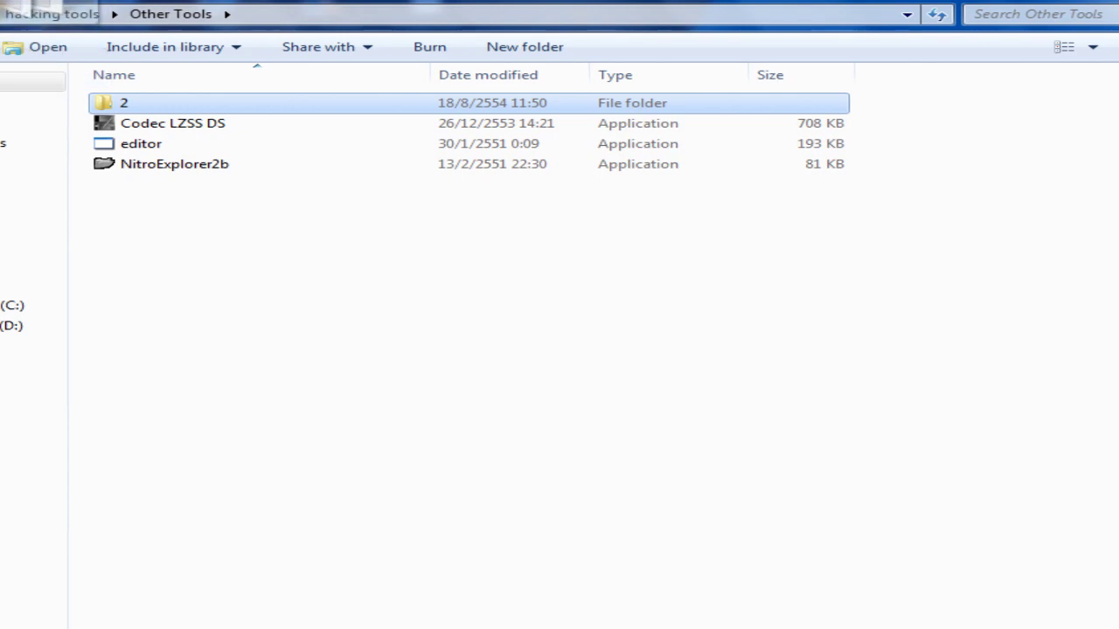
{"action": "right_click", "coordinate": [150, 98]}
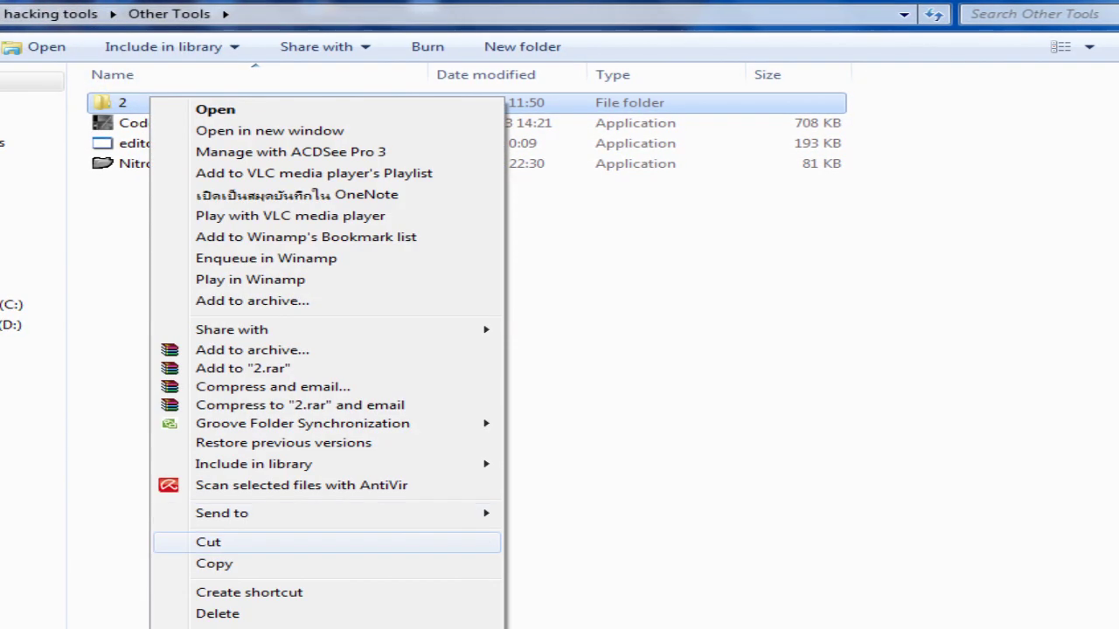
{"action": "left_click", "coordinate": [212, 562]}
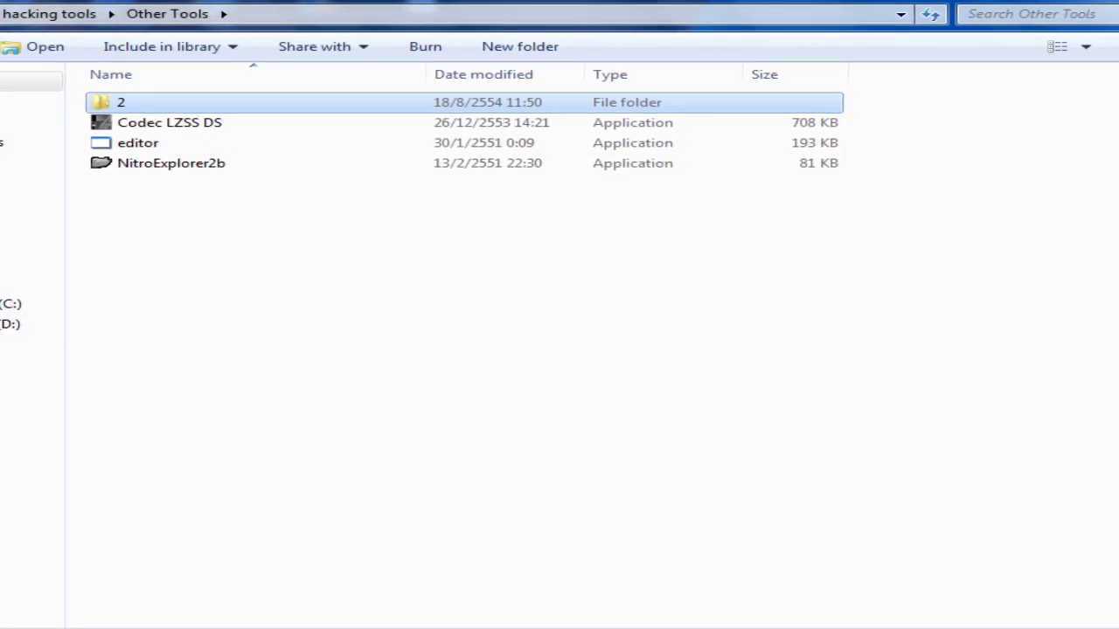
{"action": "key", "text": "BackSpace"}
{"action": "right_click", "coordinate": [362, 371]}
{"action": "left_click", "coordinate": [420, 506]}
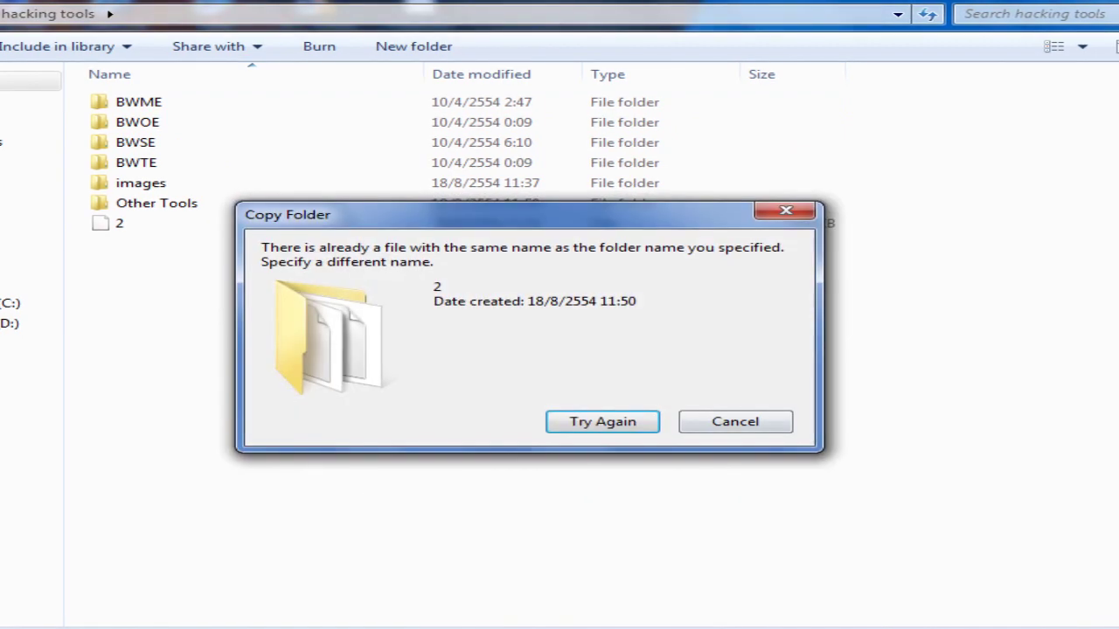
{"action": "left_click", "coordinate": [735, 423]}
Delete file 2 from the hacking tools folder and open the Other Tools folder.
{"action": "right_click", "coordinate": [126, 203]}
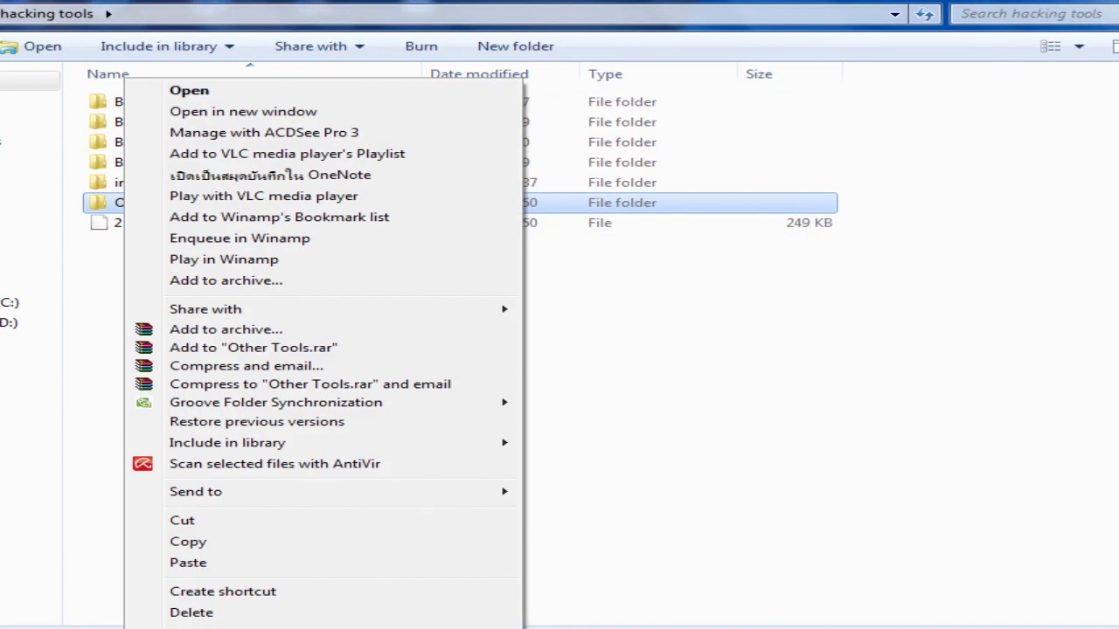
{"action": "right_click", "coordinate": [93, 223]}
{"action": "left_click", "coordinate": [158, 612]}
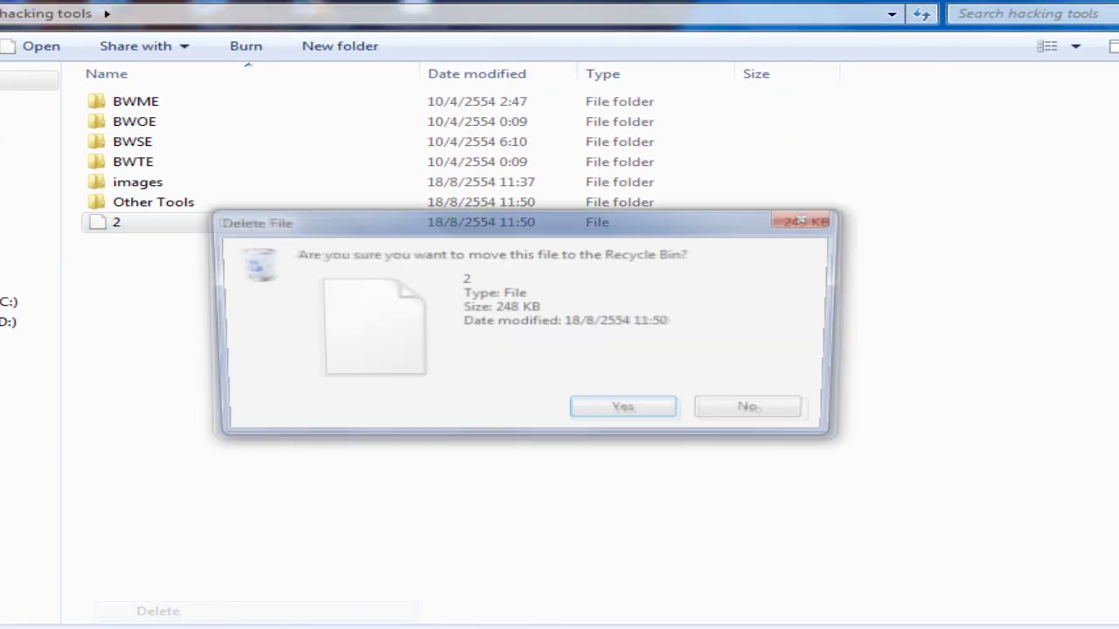
{"action": "key", "text": "Return"}
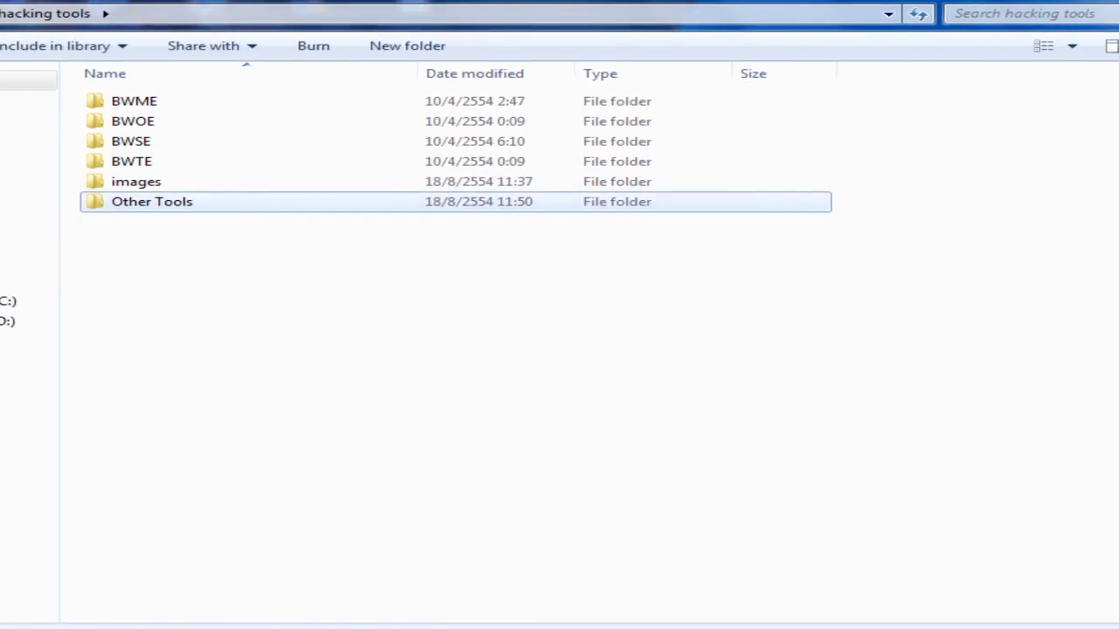
{"action": "key", "text": "Return"}
{"action": "key", "text": "shift+F10"}
{"action": "key", "text": "Up"}
{"action": "key", "text": "Up"}
{"action": "key", "text": "Up"}
{"action": "key", "text": "Up"}
{"action": "key", "text": "Up"}
{"action": "key", "text": "Up"}
{"action": "key", "text": "Up"}
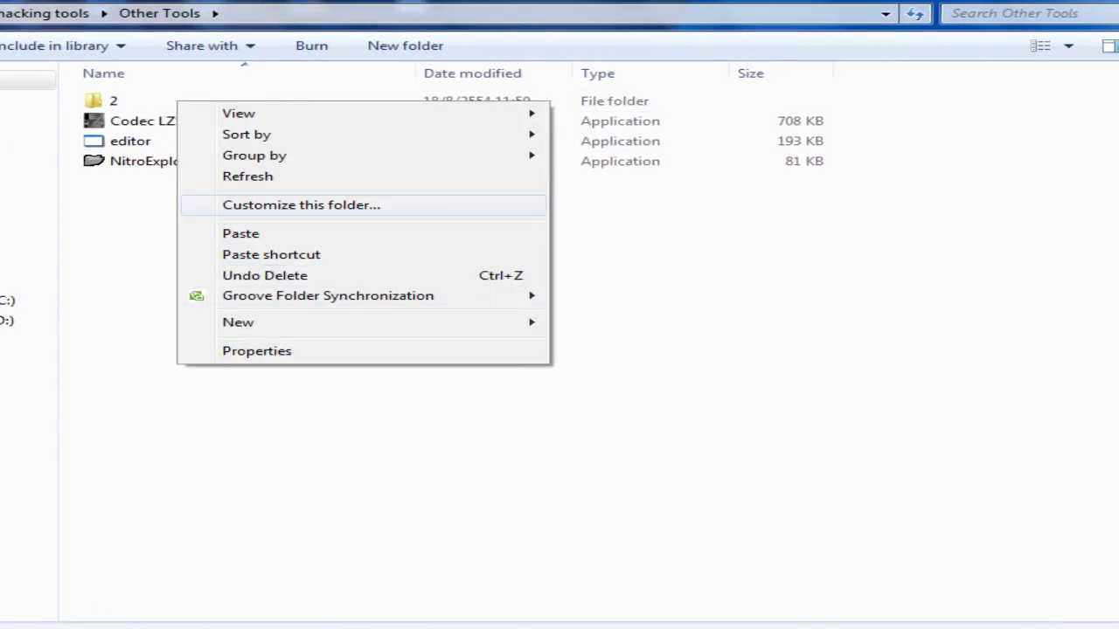
{"action": "key", "text": "Escape"}
{"action": "key", "text": "shift+F10"}
{"action": "key", "text": "Escape"}
{"action": "key", "text": "Down"}
{"action": "key", "text": "shift+F10"}
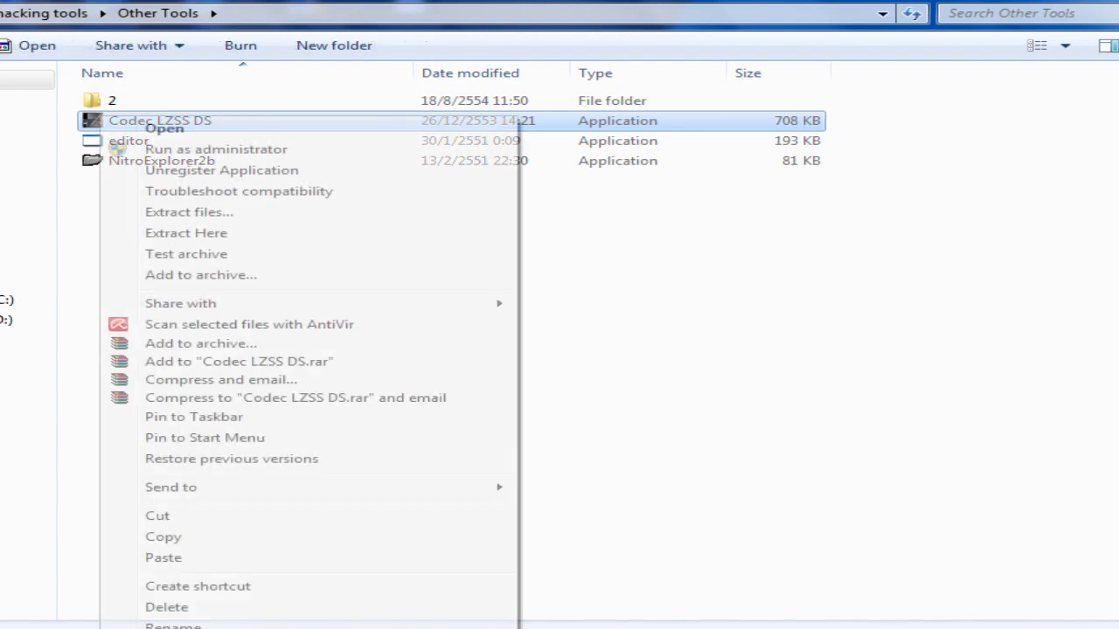
{"action": "key", "text": "Escape"}
Copy folder 2 in the Other Tools folder to the clipboard.
{"action": "key", "text": "Up"}
{"action": "key", "text": "shift+F10"}
{"action": "key", "text": "Up"}
{"action": "key", "text": "Up"}
{"action": "key", "text": "Up"}
{"action": "key", "text": "Up"}
{"action": "key", "text": "Up"}
{"action": "key", "text": "Up"}
{"action": "key", "text": "Return"}
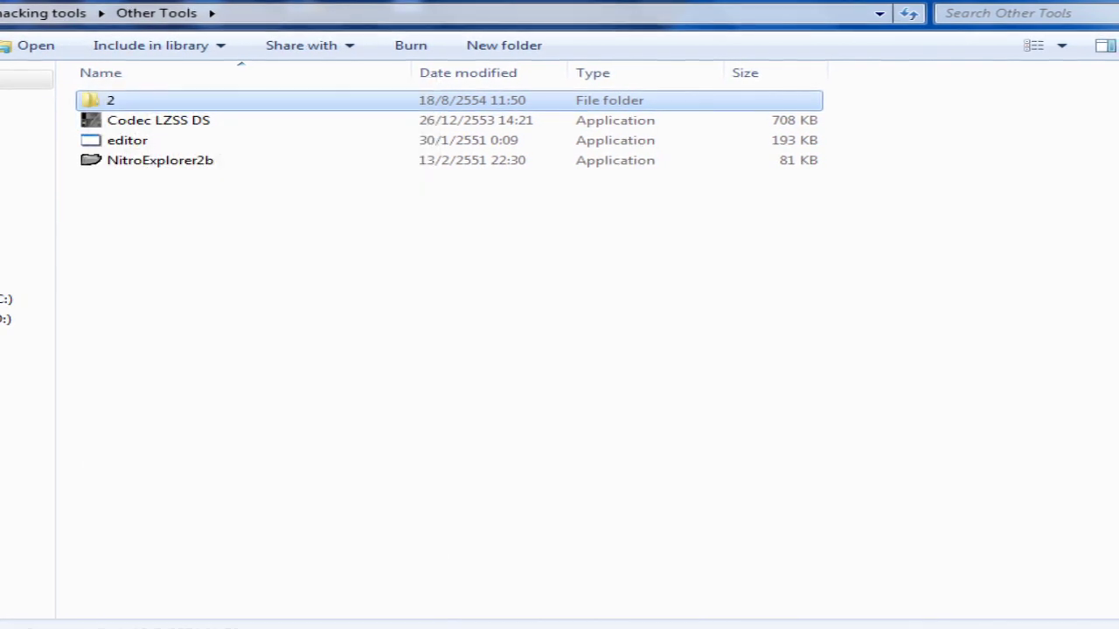
Paste the copied folder 2 into the hacking tools folder.
{"action": "key", "text": "BackSpace"}
{"action": "right_click", "coordinate": [102, 321]}
{"action": "left_click", "coordinate": [165, 452]}
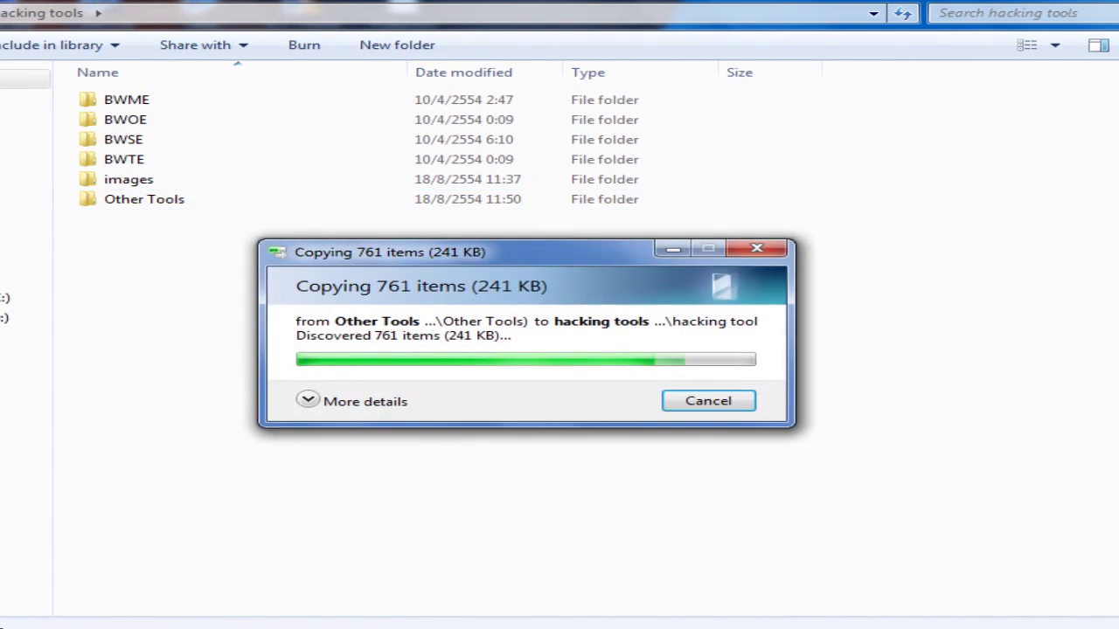
Open the Other Tools folder and delete its original folder 2.
{"action": "key", "text": "End"}
{"action": "key", "text": "Return"}
{"action": "key", "text": "shift+F10"}
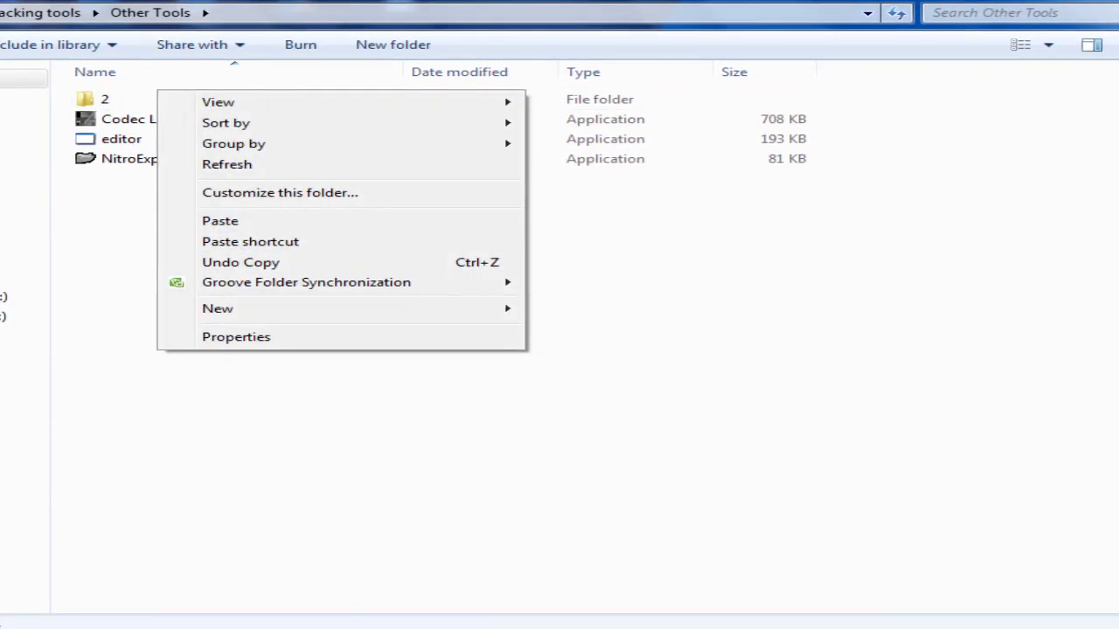
{"action": "left_click", "coordinate": [106, 100]}
{"action": "key", "text": "shift+F10"}
{"action": "key", "text": "Down"}
{"action": "key", "text": "Down"}
{"action": "key", "text": "Down"}
{"action": "key", "text": "Down"}
{"action": "key", "text": "Down"}
{"action": "key", "text": "Down"}
{"action": "key", "text": "Down"}
{"action": "key", "text": "Down"}
{"action": "key", "text": "Down"}
{"action": "key", "text": "Down"}
{"action": "key", "text": "Down"}
{"action": "key", "text": "Down"}
{"action": "key", "text": "Down"}
{"action": "key", "text": "Down"}
{"action": "key", "text": "Down"}
{"action": "key", "text": "Down"}
{"action": "key", "text": "Down"}
{"action": "key", "text": "Down"}
{"action": "key", "text": "Down"}
{"action": "key", "text": "Down"}
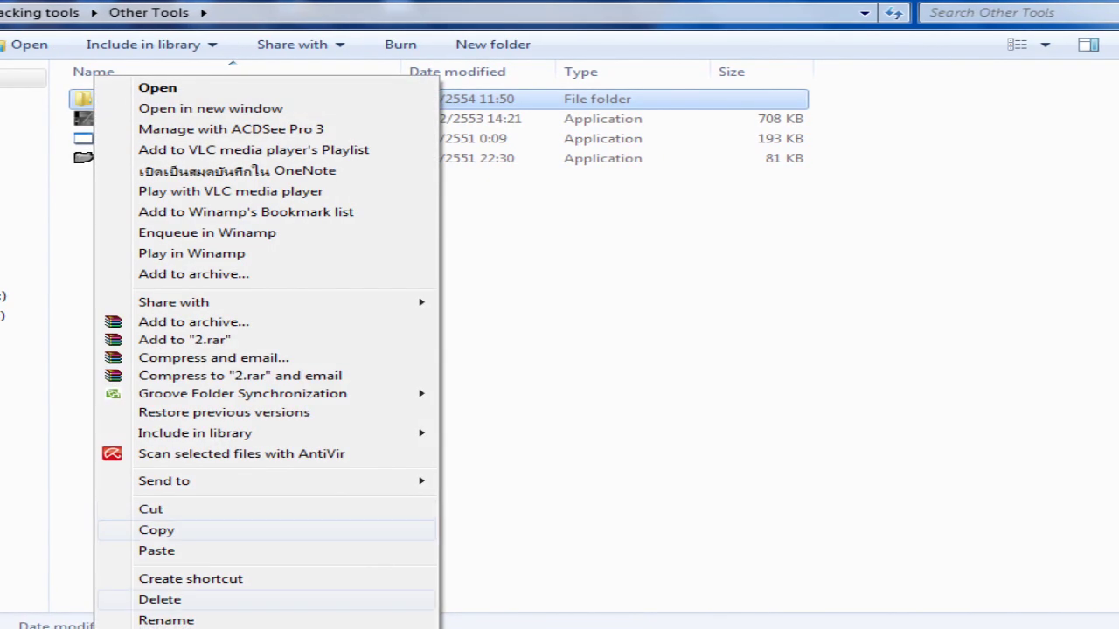
{"action": "key", "text": "Return"}
{"action": "key", "text": "Return"}
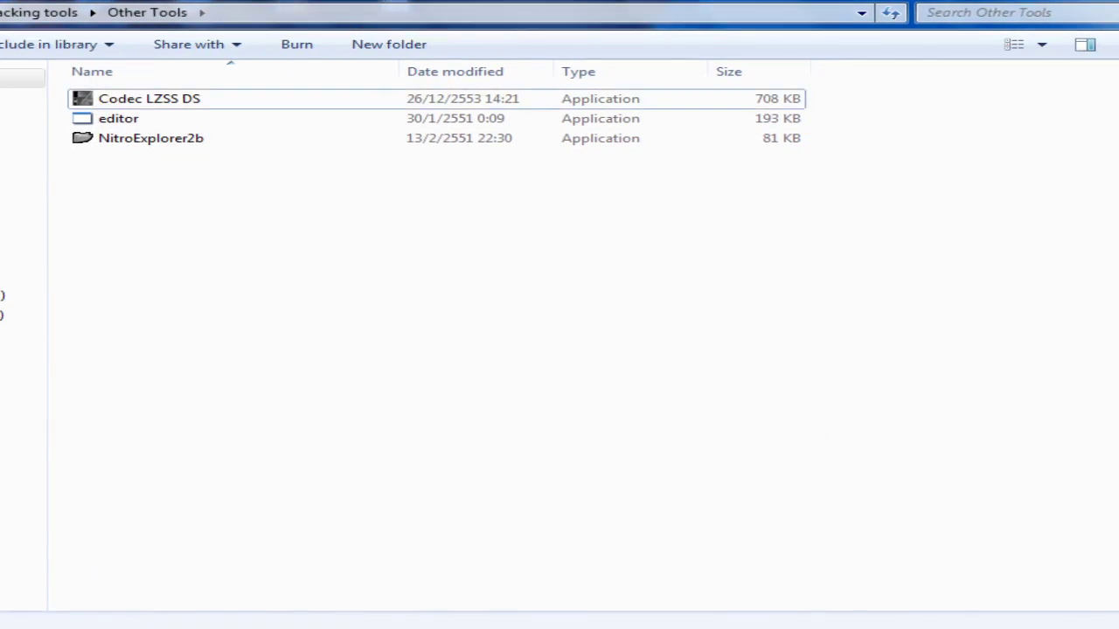
Go back to the hacking tools folder and launch the BWSE application from the BWSE folder.
{"action": "key", "text": "BackSpace"}
{"action": "key", "text": "Up"}
{"action": "key", "text": "Up"}
{"action": "key", "text": "Up"}
{"action": "key", "text": "Return"}
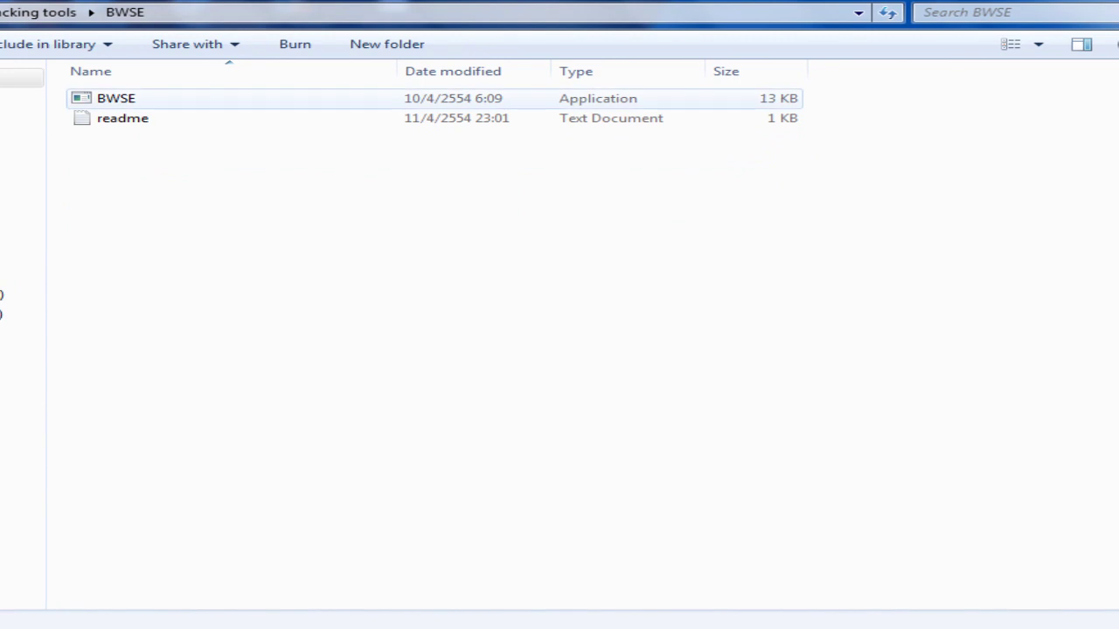
{"action": "key", "text": "Return"}
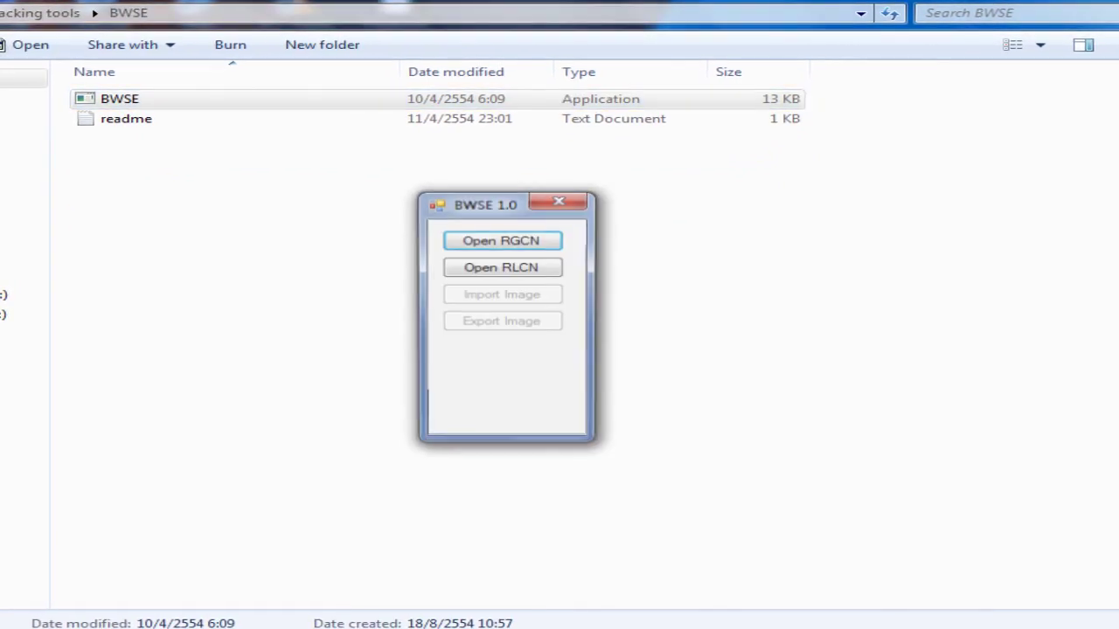
Try to load the still-compressed 2_001 from folder 2 as RGCN with 2_007.rlcn as RLCN, and close BWSE.
{"action": "key", "text": "Return"}
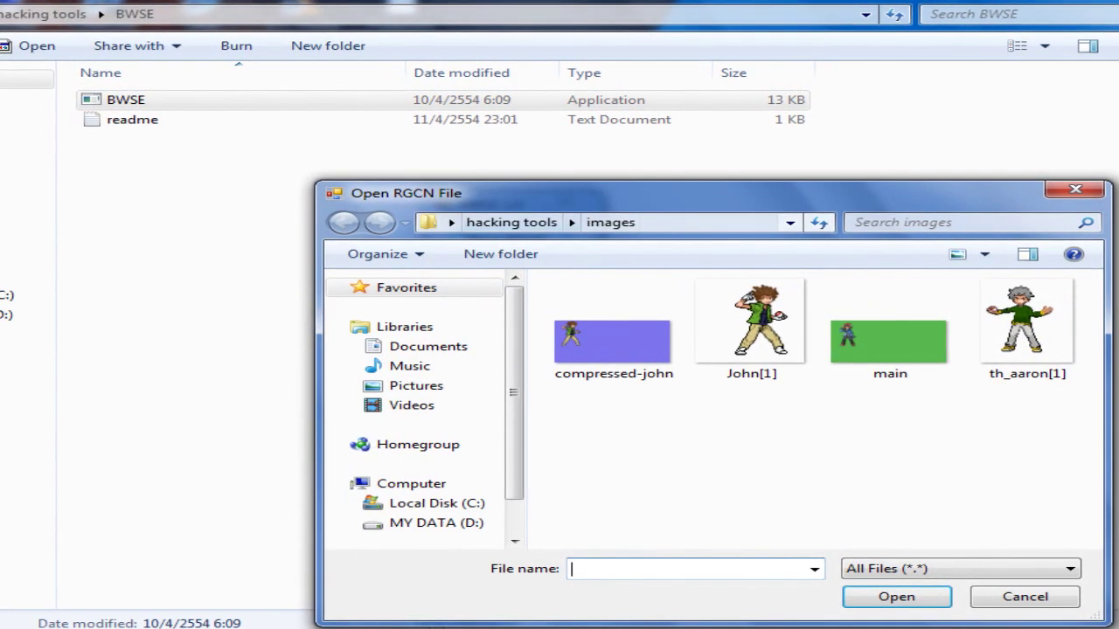
{"action": "key", "text": "BackSpace"}
{"action": "double_click", "coordinate": [604, 309]}
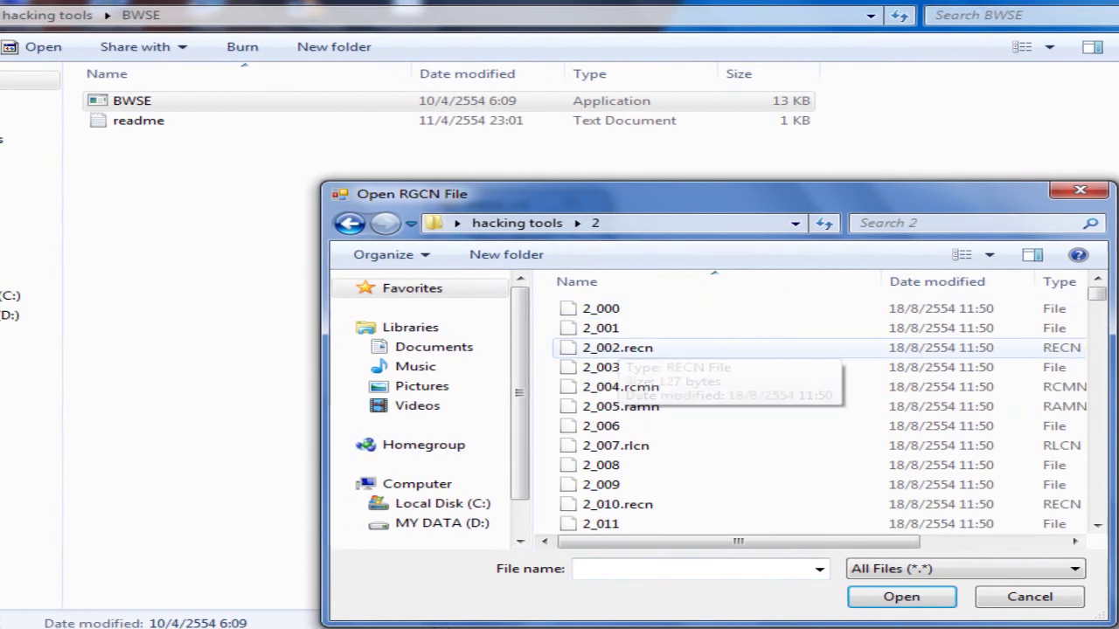
{"action": "double_click", "coordinate": [612, 329]}
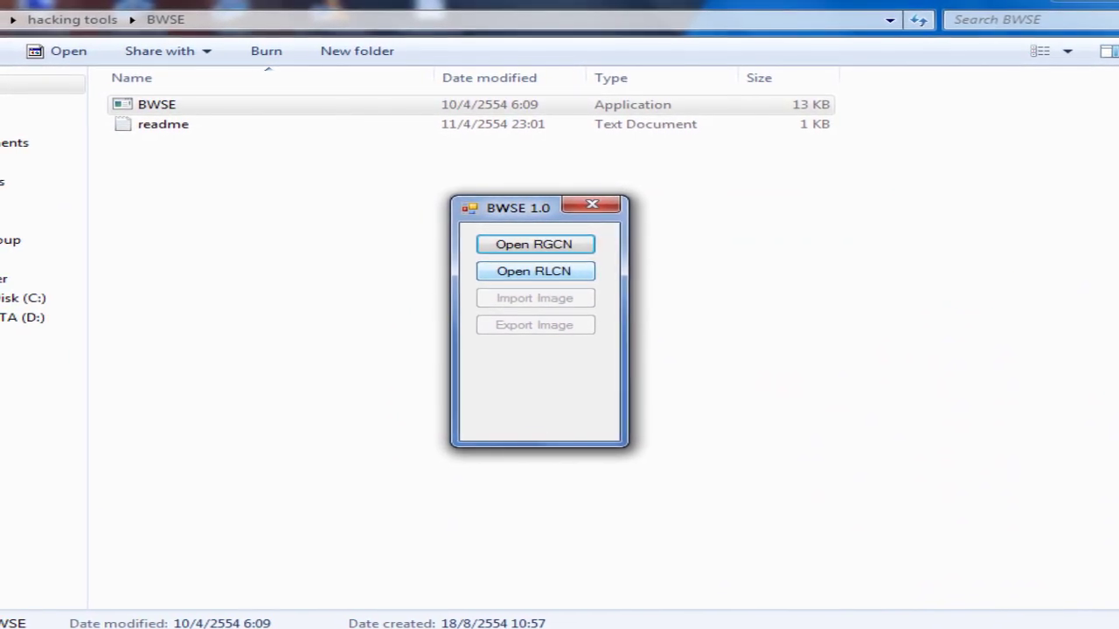
{"action": "left_click", "coordinate": [534, 271]}
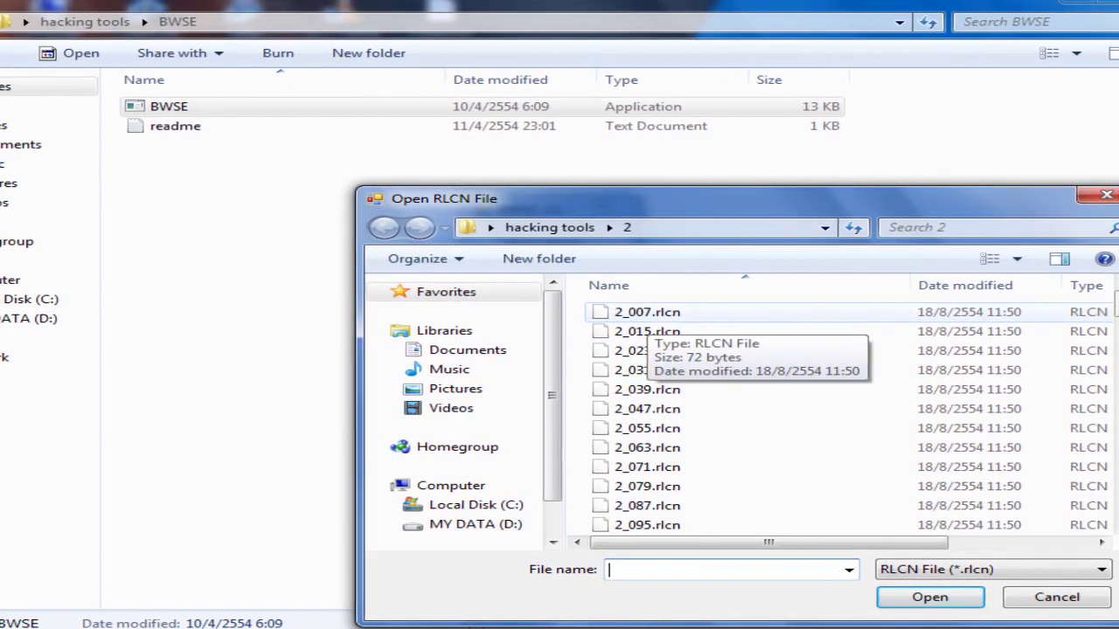
{"action": "double_click", "coordinate": [647, 314]}
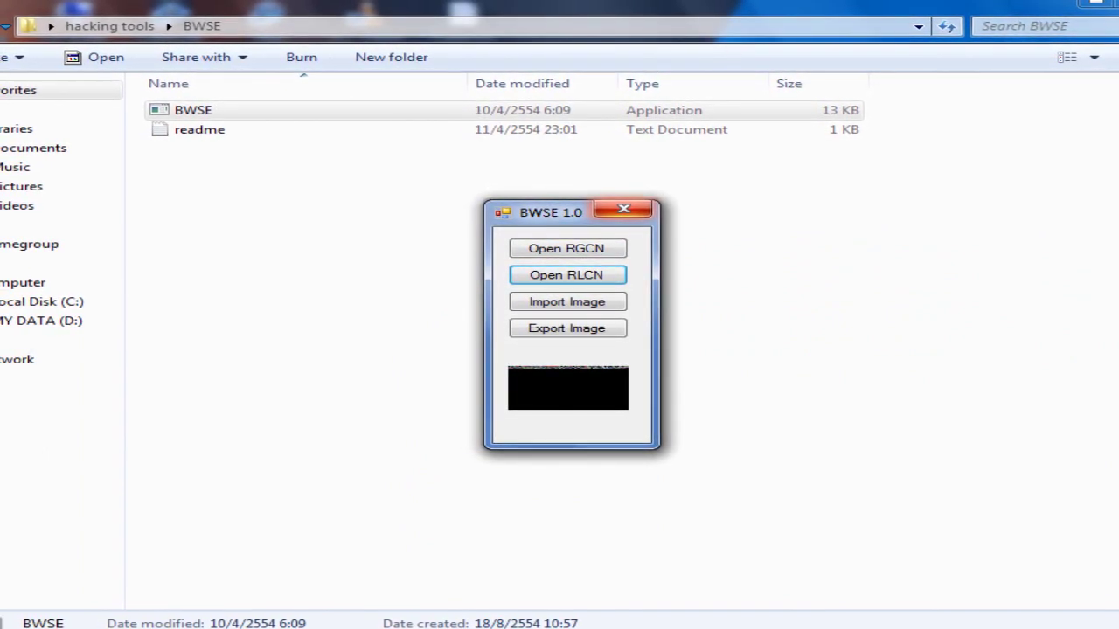
{"action": "left_click", "coordinate": [624, 209]}
Launch Codec LZSS DS from the Other Tools folder inside hacking tools.
{"action": "key", "text": "BackSpace"}
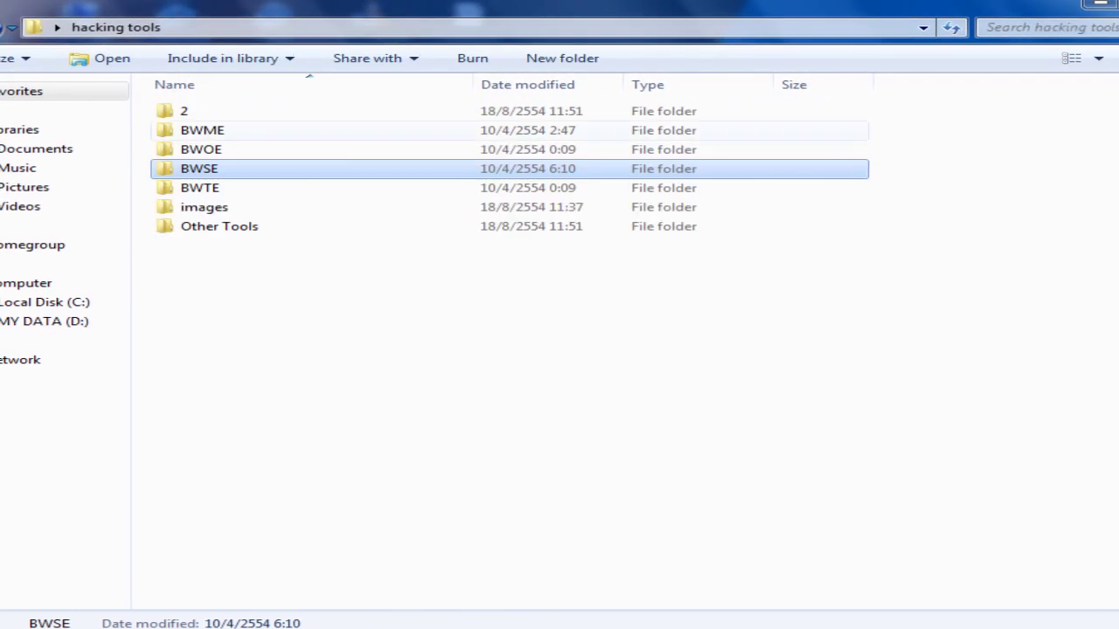
{"action": "double_click", "coordinate": [220, 225]}
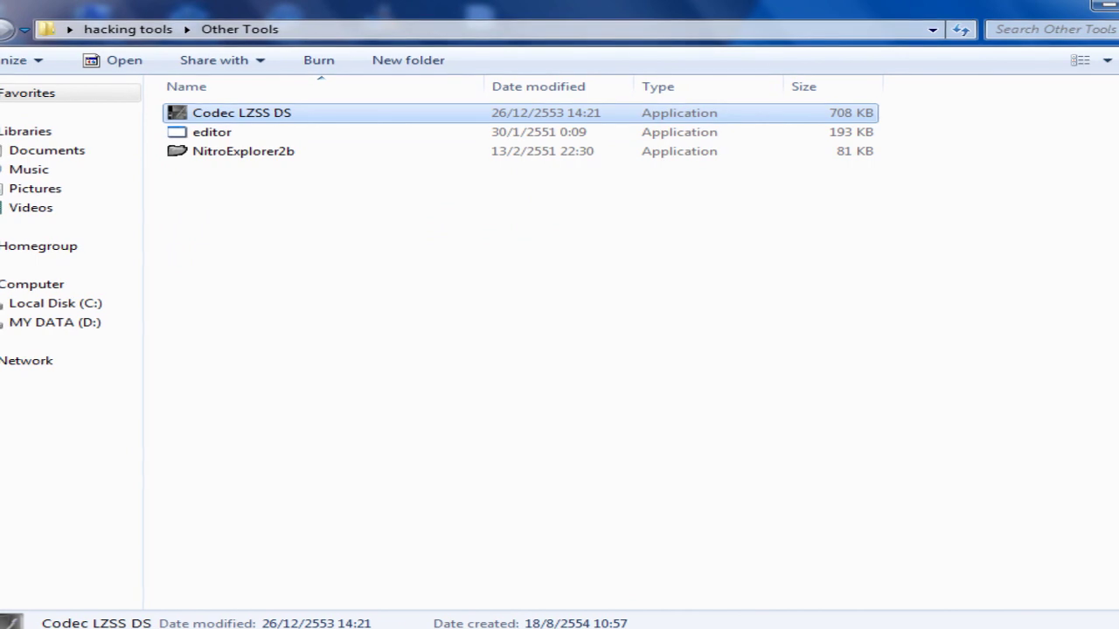
{"action": "key", "text": "Return"}
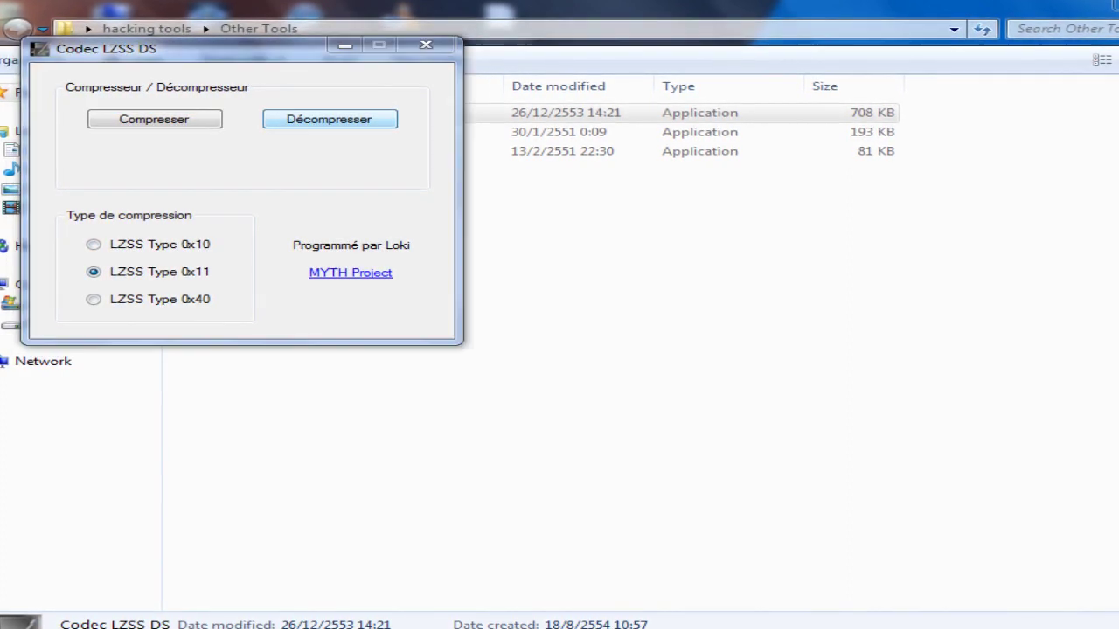
Decompress file 2_001 in folder 2 using the "Fichier compressé LZ" file type, and close the codec.
{"action": "left_click", "coordinate": [329, 119]}
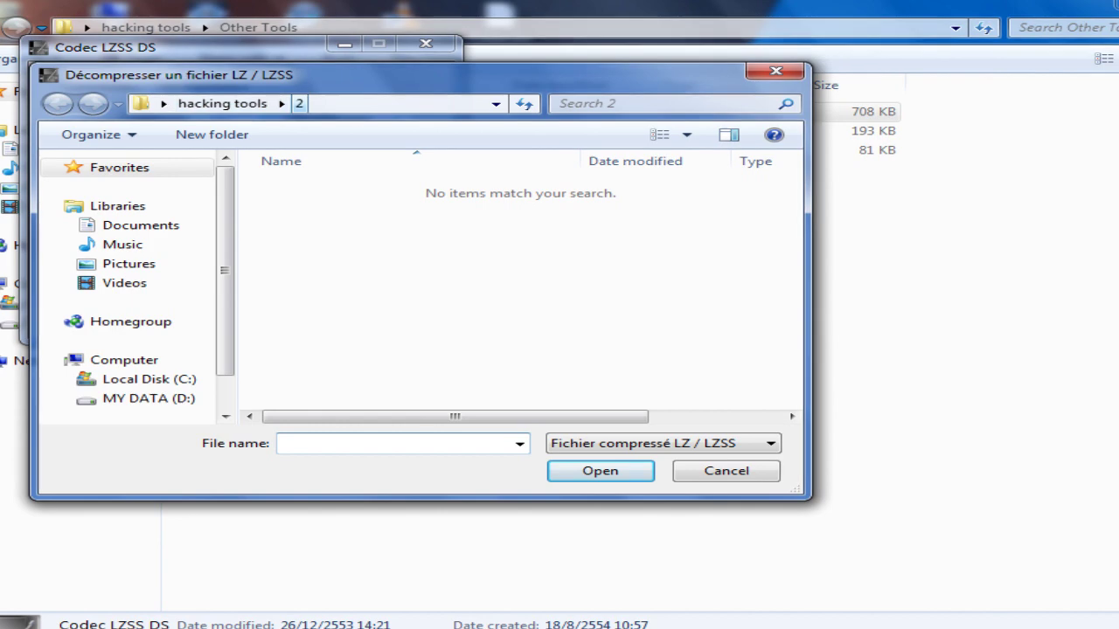
{"action": "left_click", "coordinate": [700, 444]}
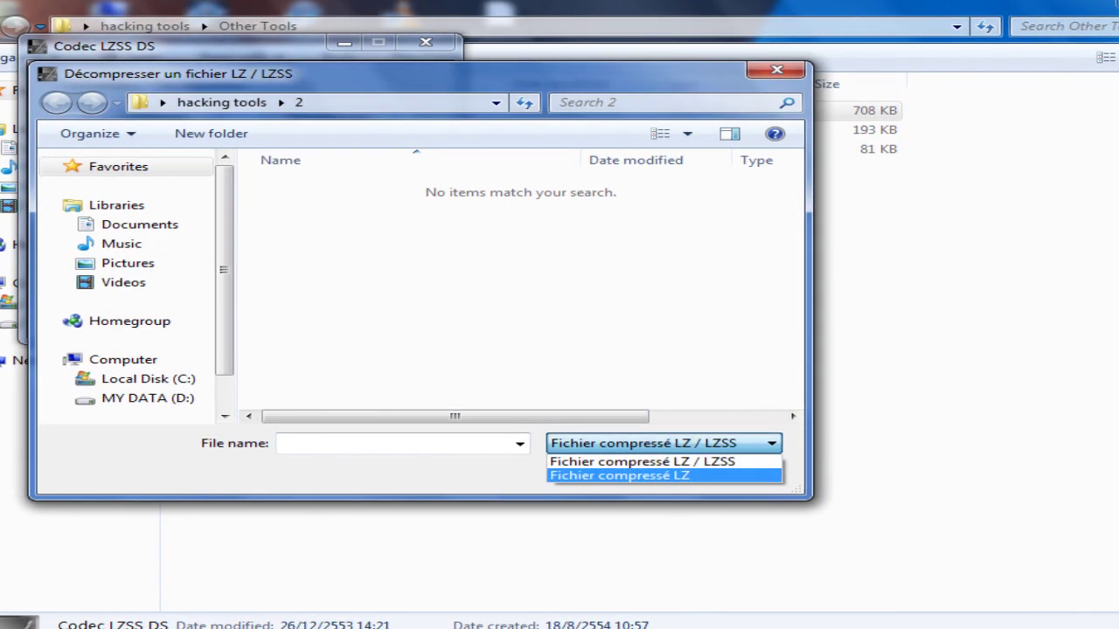
{"action": "left_click", "coordinate": [620, 476]}
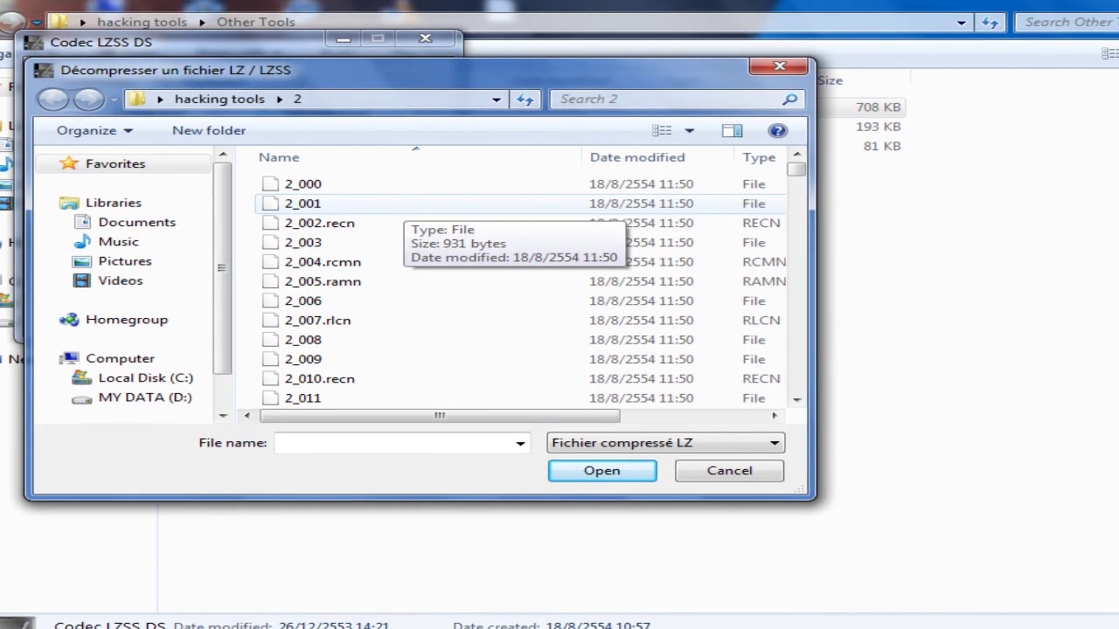
{"action": "left_click", "coordinate": [404, 204]}
{"action": "double_click", "coordinate": [404, 205]}
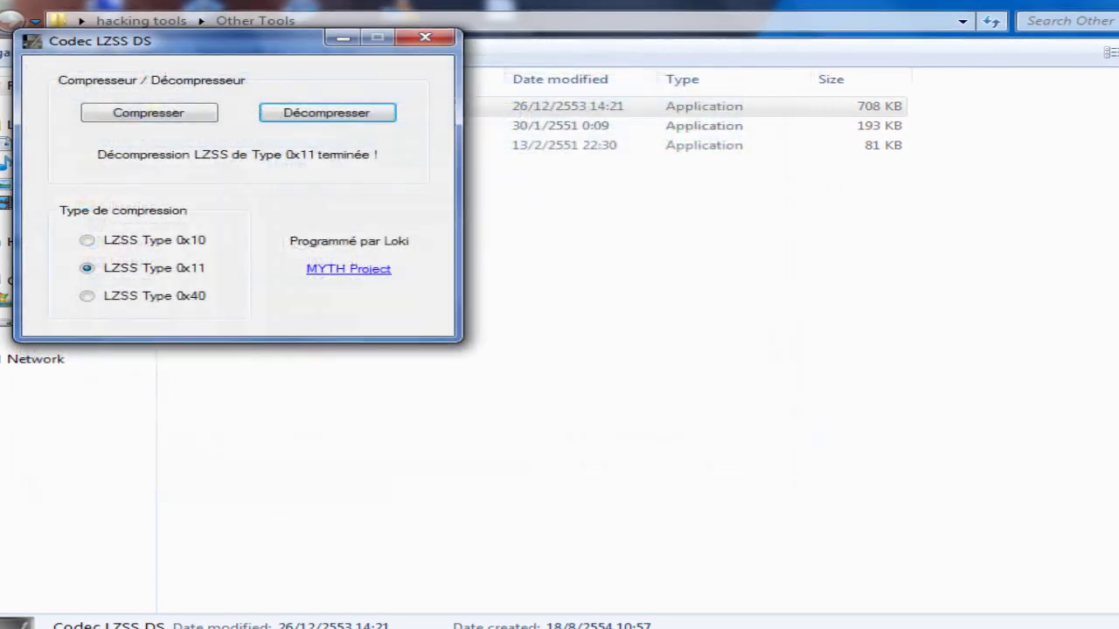
{"action": "key", "text": "alt+F4"}
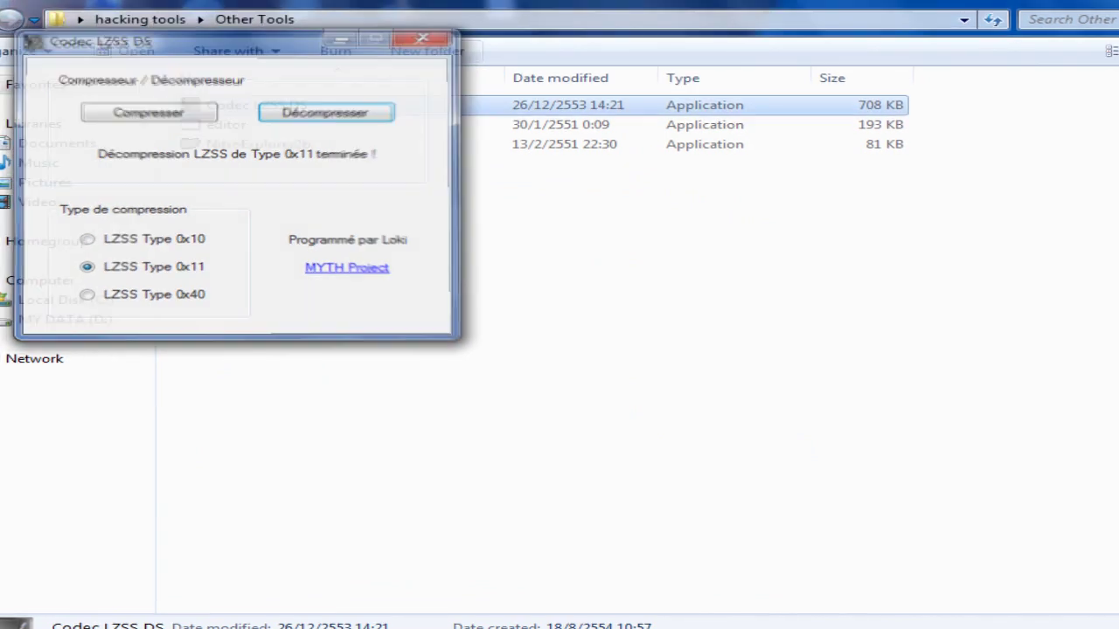
Return to the hacking tools folder and start BWSE from the BWSE folder.
{"action": "key", "text": "BackSpace"}
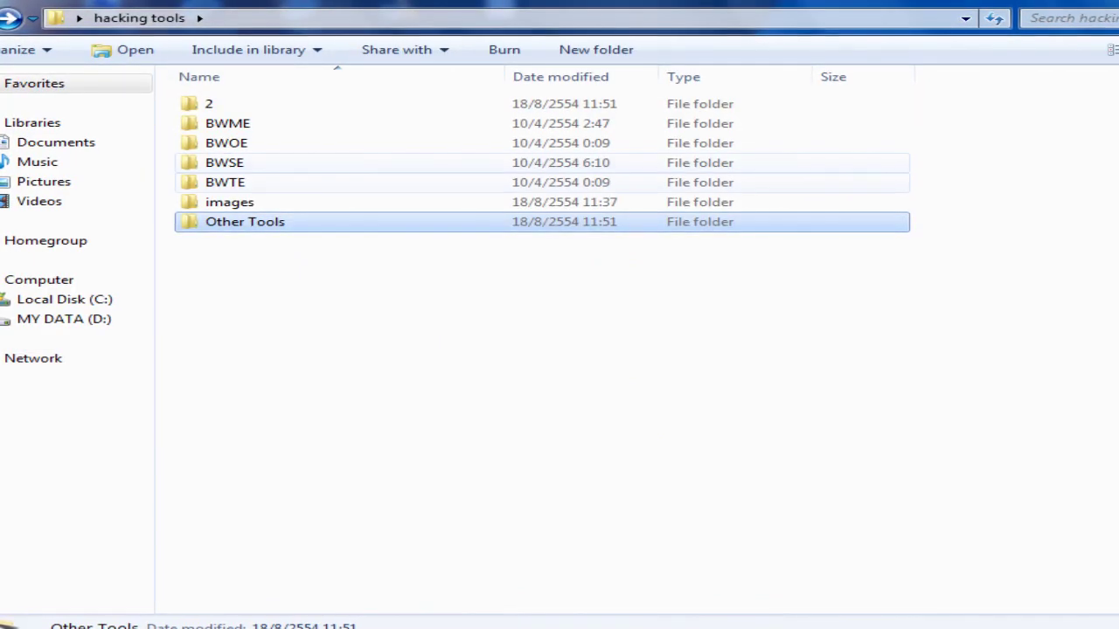
{"action": "double_click", "coordinate": [225, 162]}
{"action": "double_click", "coordinate": [225, 103]}
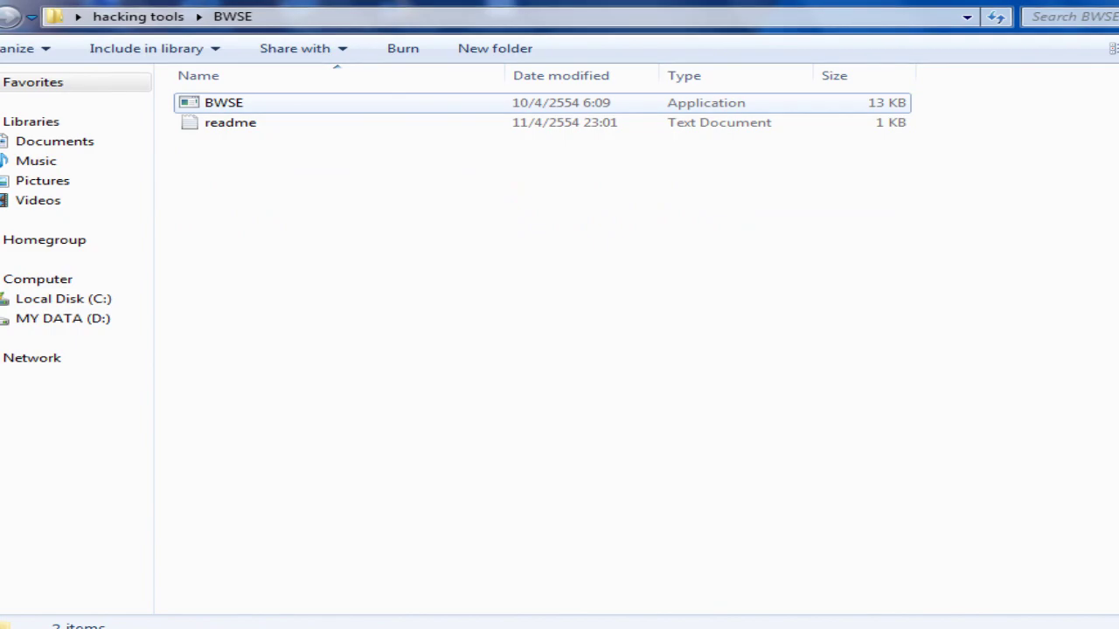
Load the decompressed 2_001 as the RGCN file and 2_007.rlcn as the RLCN file in BWSE.
{"action": "left_click", "coordinate": [606, 245]}
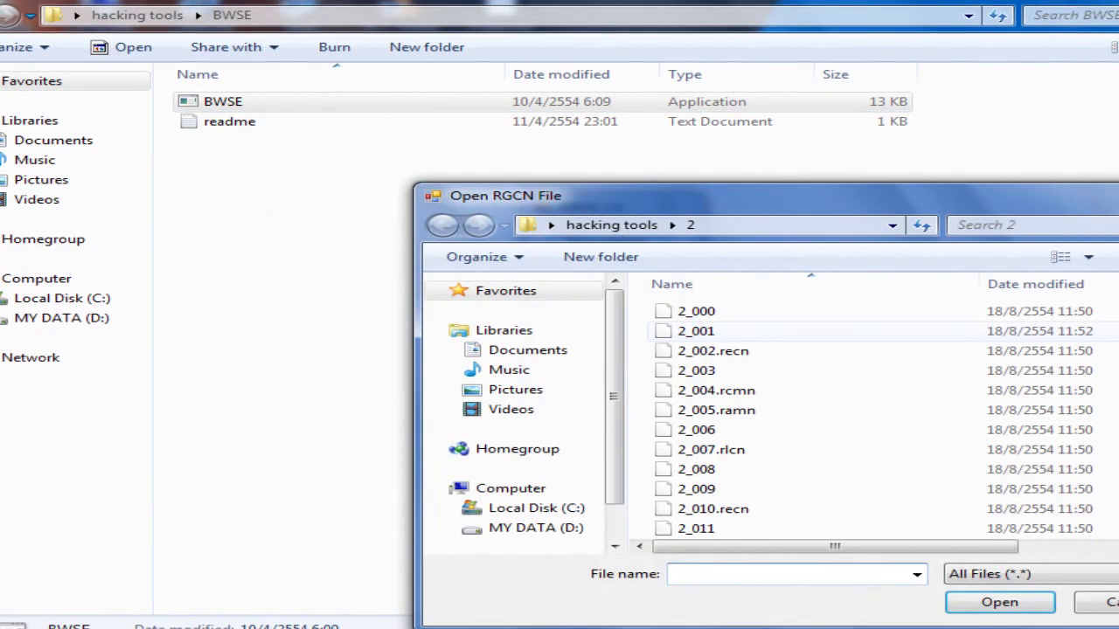
{"action": "double_click", "coordinate": [691, 332]}
{"action": "left_click", "coordinate": [606, 270]}
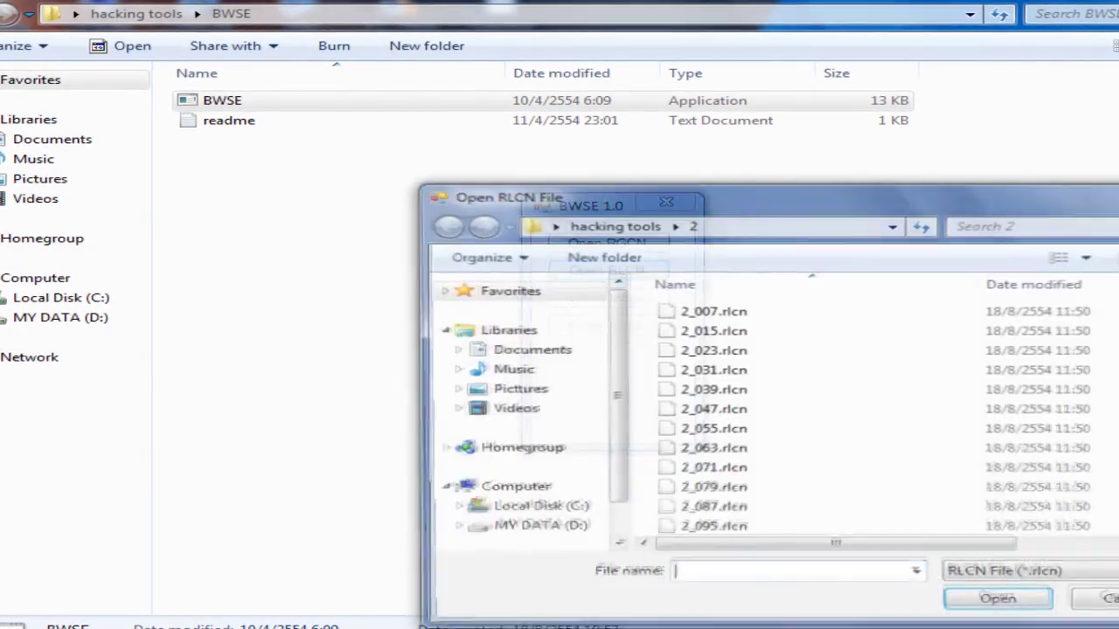
{"action": "double_click", "coordinate": [703, 311]}
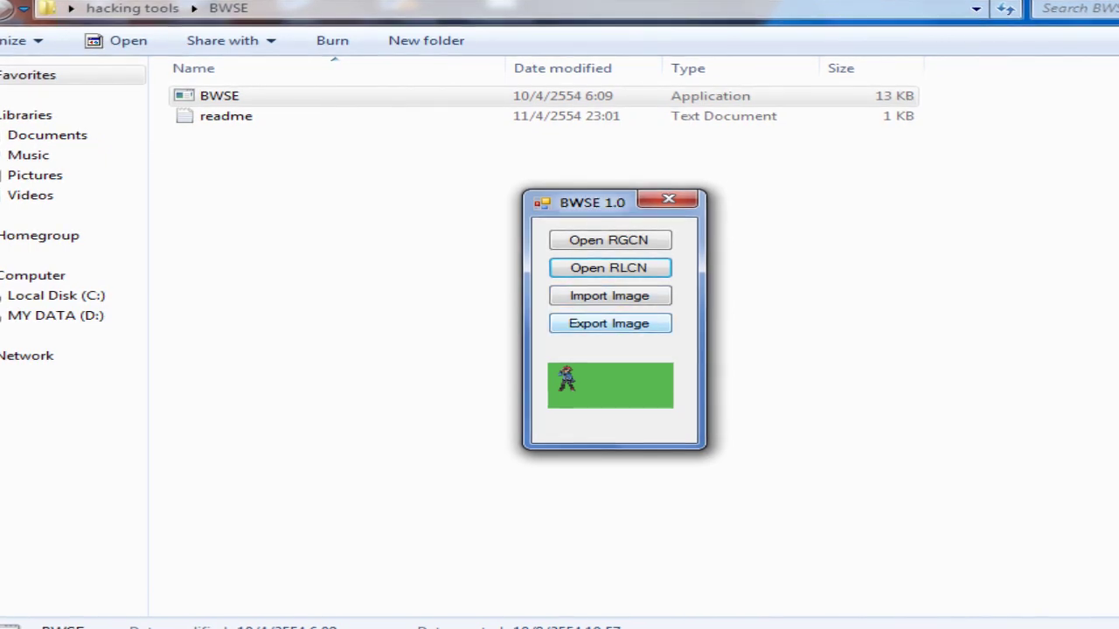
Export the sprite as a PNG named main in the images folder, replacing the existing file, and close BWSE.
{"action": "left_click", "coordinate": [609, 323]}
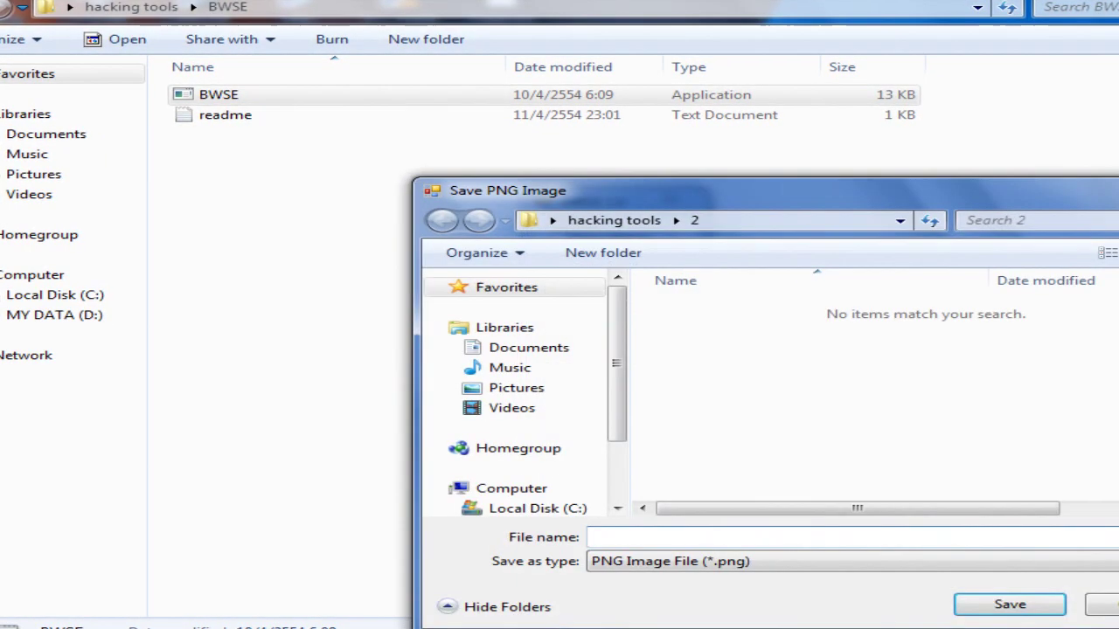
{"action": "left_click", "coordinate": [676, 220]}
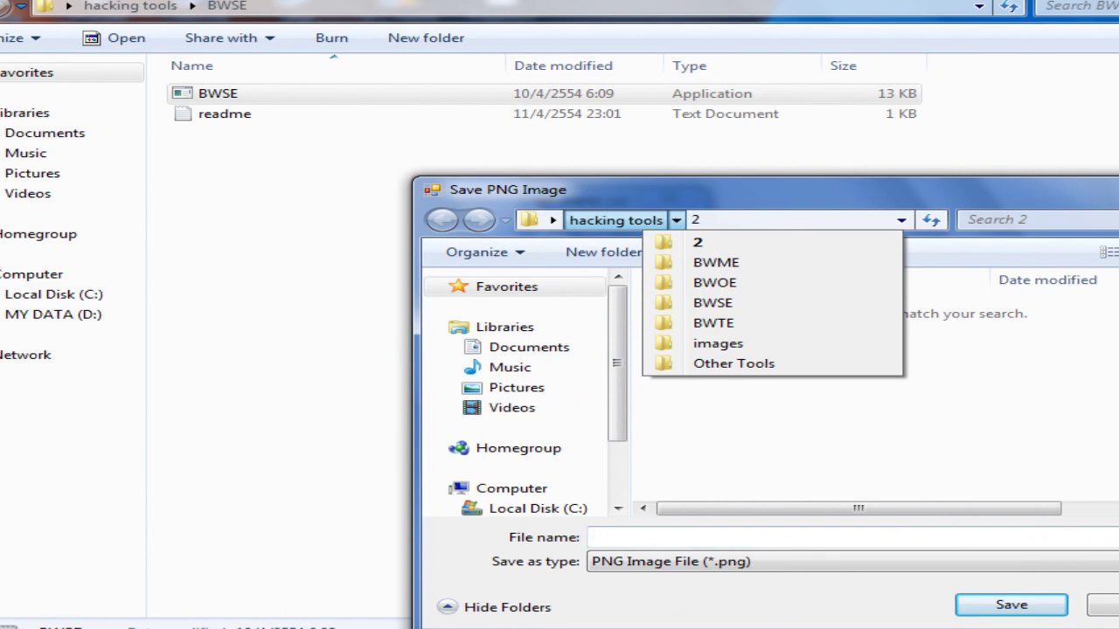
{"action": "left_click", "coordinate": [717, 343]}
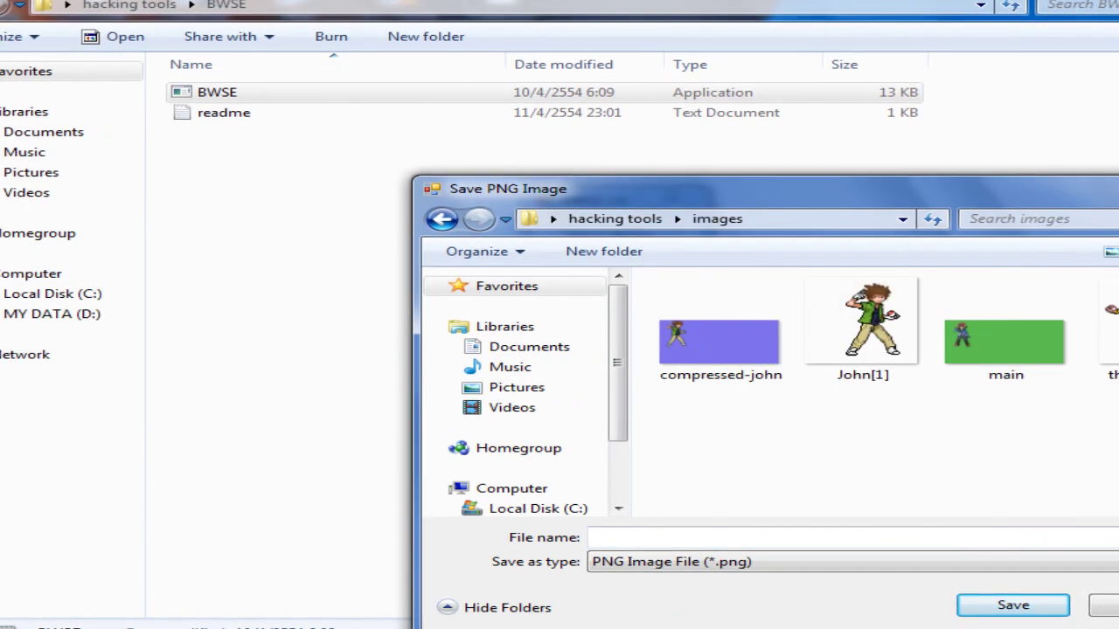
{"action": "type", "text": "ma"}
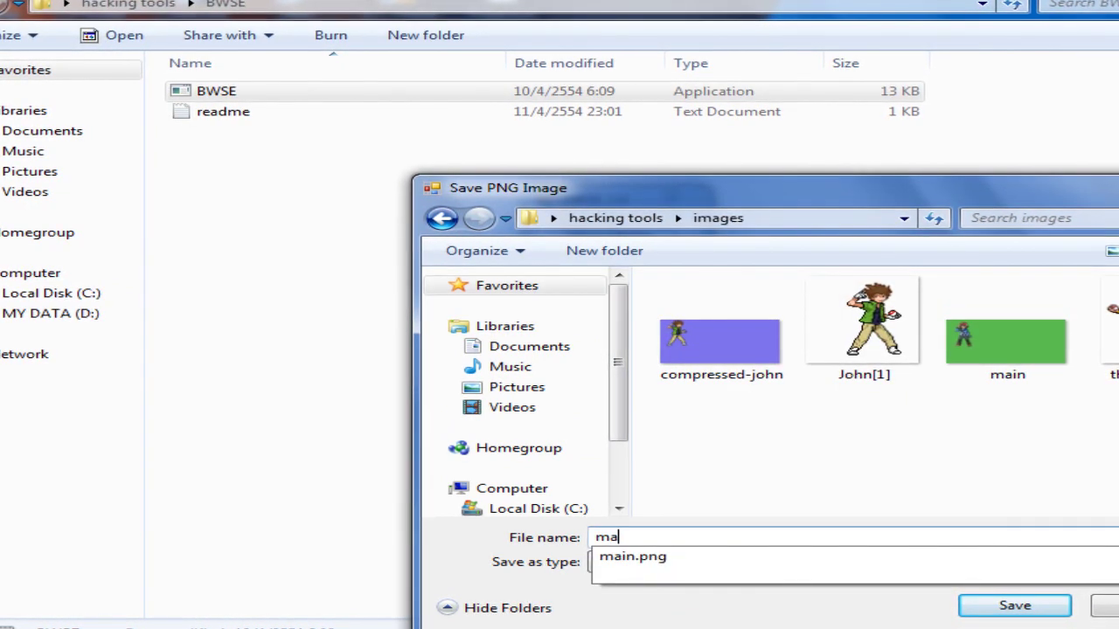
{"action": "type", "text": "in"}
{"action": "key", "text": "Return"}
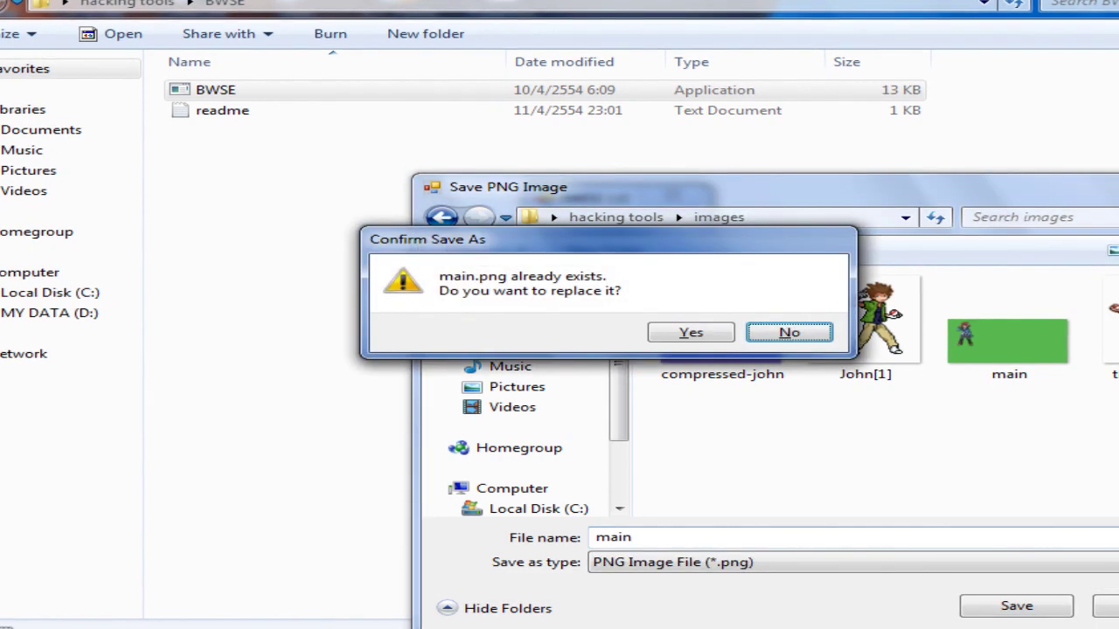
{"action": "key", "text": "Left"}
{"action": "key", "text": "Return"}
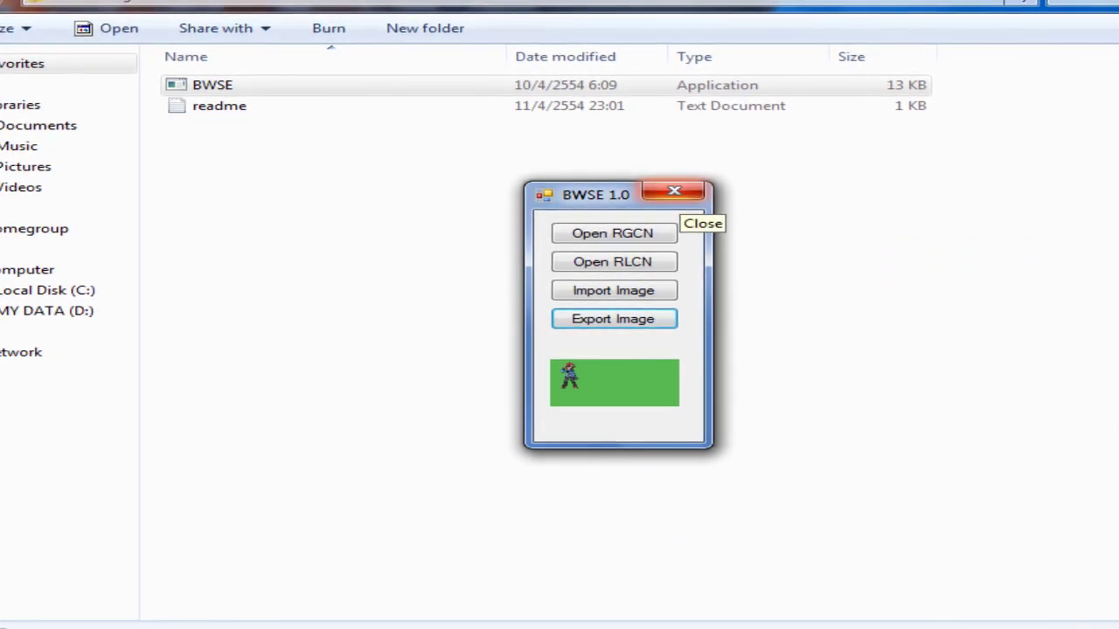
{"action": "left_click", "coordinate": [674, 191]}
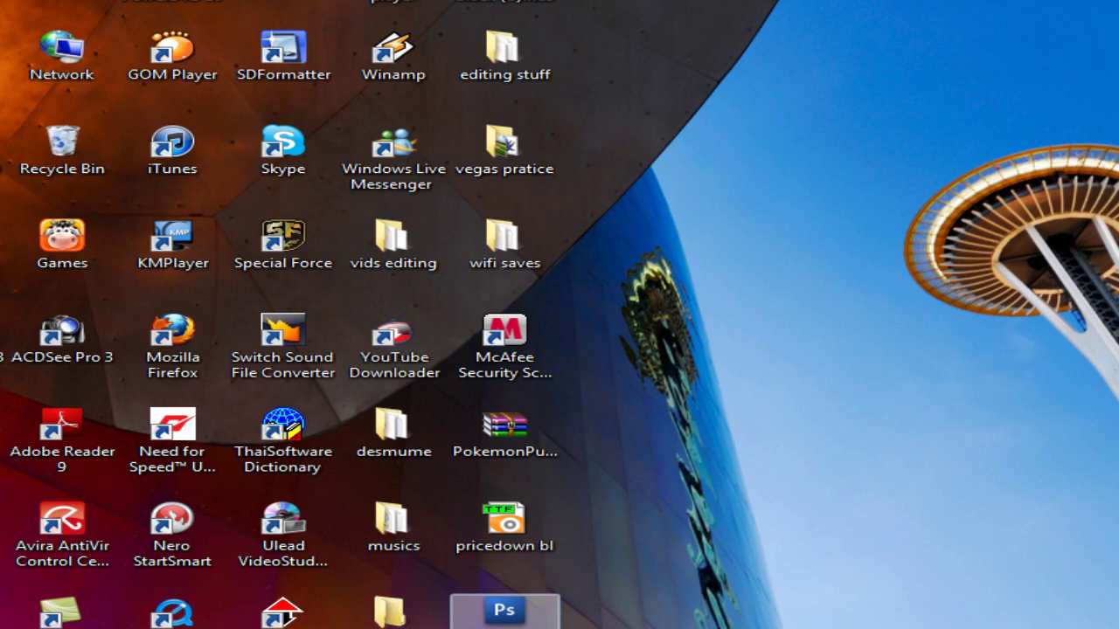
Switch to Photoshop, open the exported main.png sprite sheet, and show the rulers.
{"action": "double_click", "coordinate": [505, 611]}
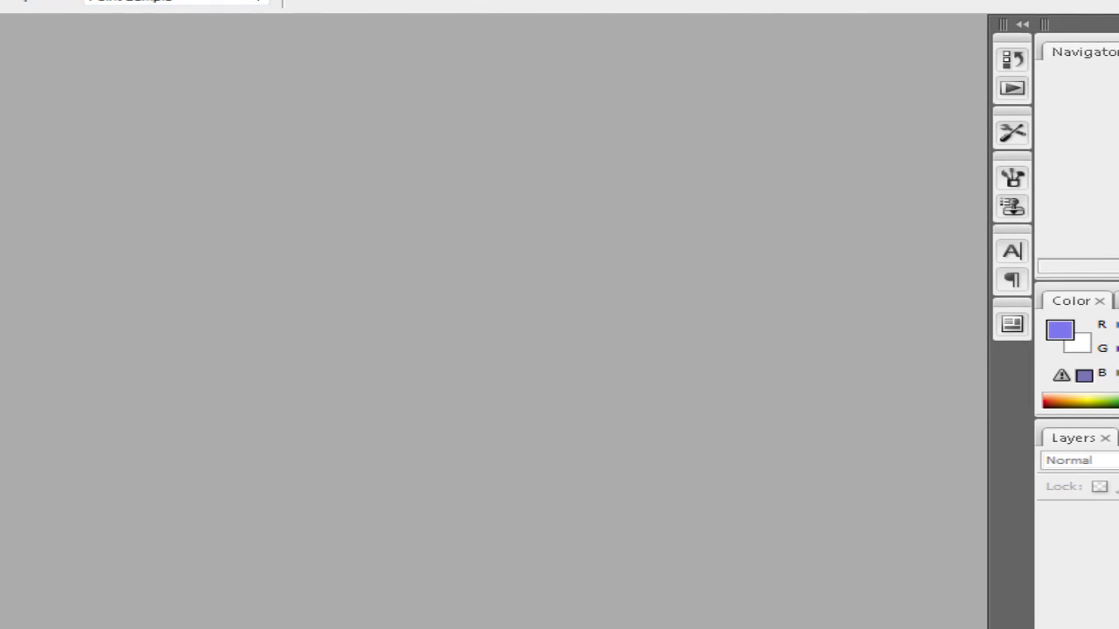
{"action": "left_click", "coordinate": [1, 2]}
{"action": "left_click", "coordinate": [8, 8]}
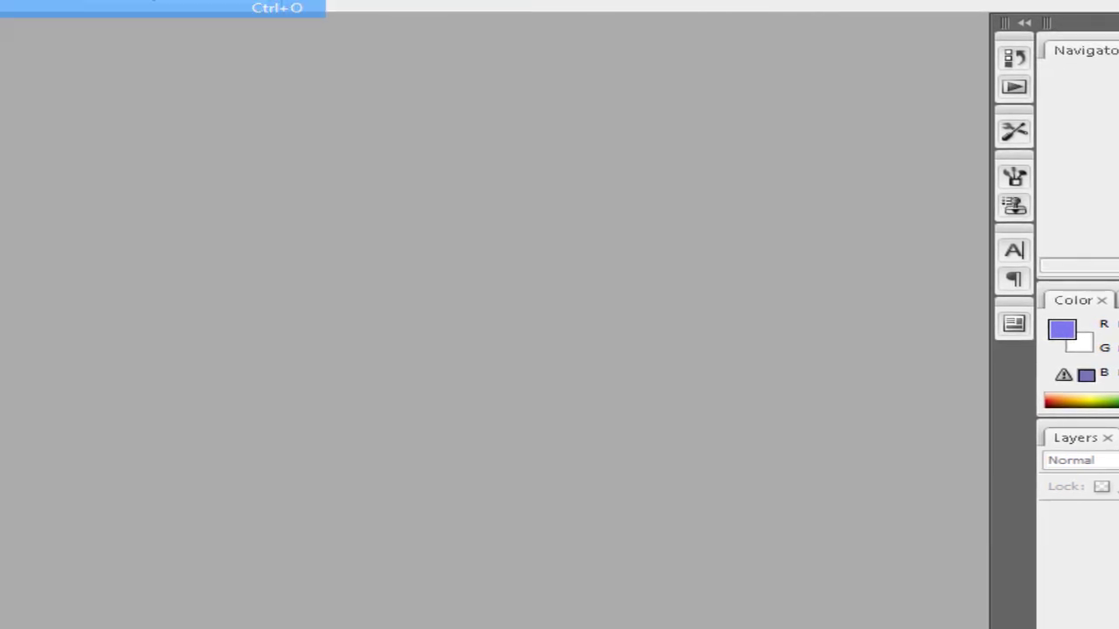
{"action": "double_click", "coordinate": [741, 105]}
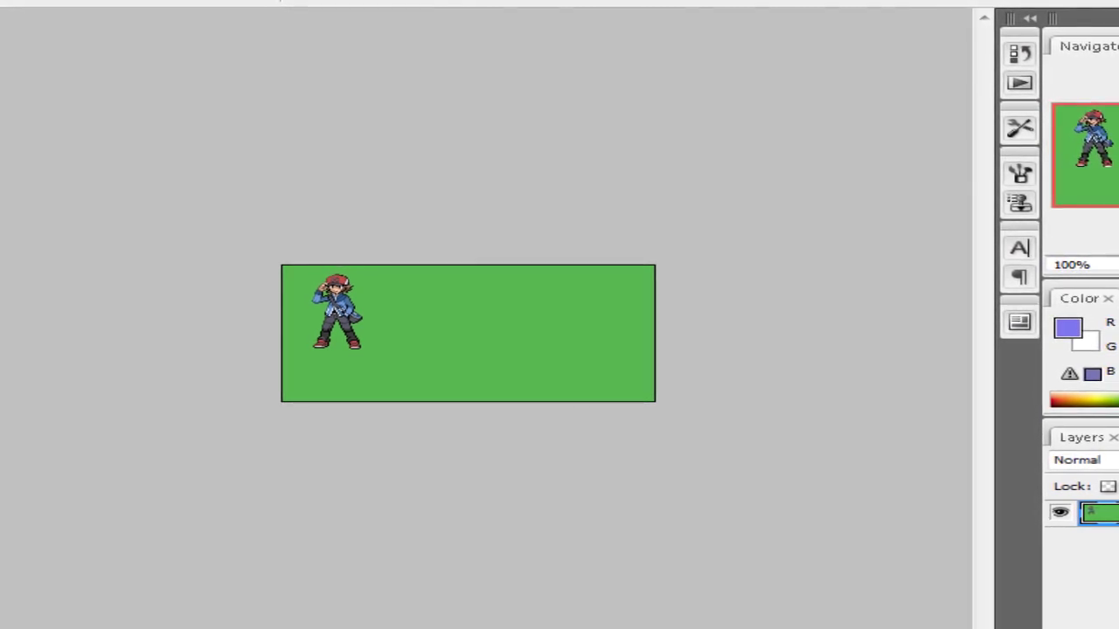
{"action": "key", "text": "ctrl+r"}
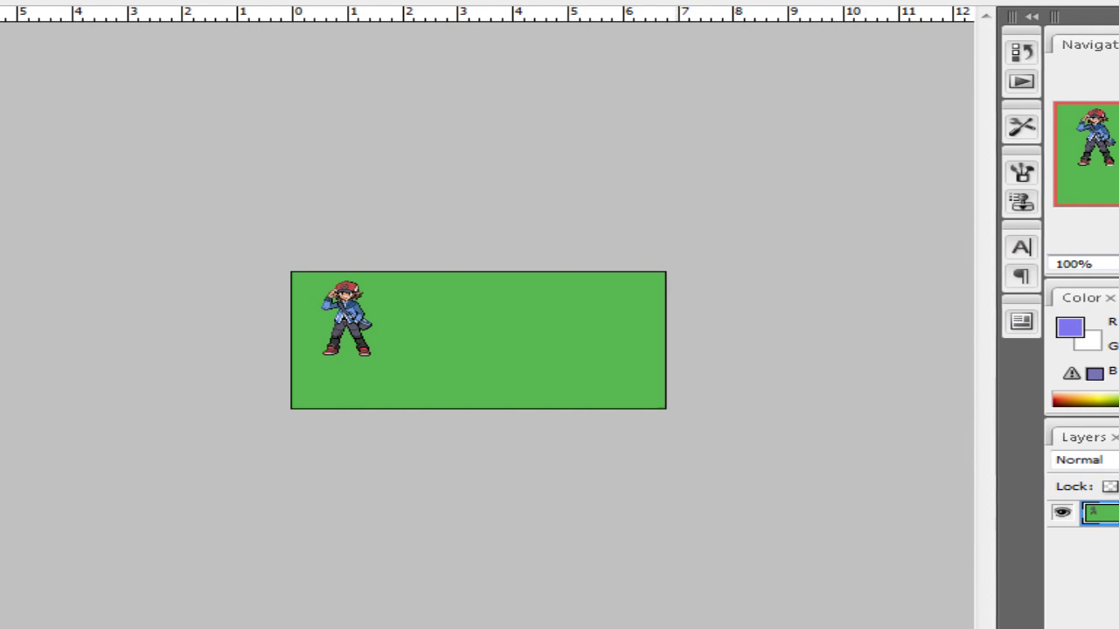
Place a horizontal guide at the level of the trainer sprite's feet.
{"action": "left_click_drag", "start_coordinate": [623, 14], "coordinate": [626, 408]}
{"action": "left_click_drag", "start_coordinate": [480, 407], "coordinate": [481, 355]}
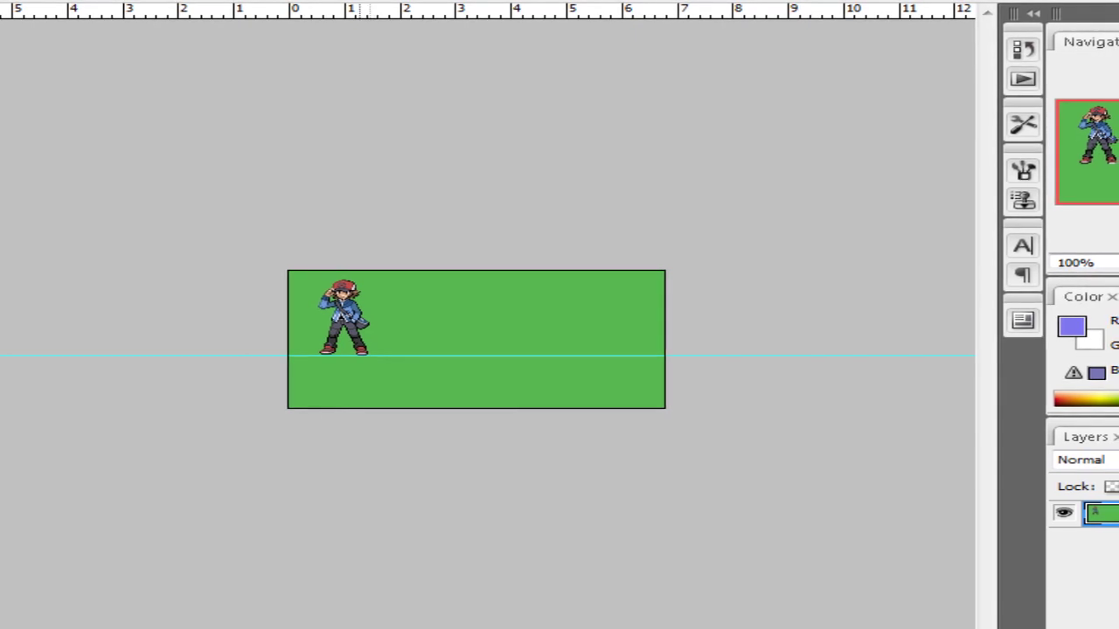
Open the th_aaron[1] image, copy its entire contents, and paste them into the main sprite sheet as a new layer.
{"action": "key", "text": "alt+f"}
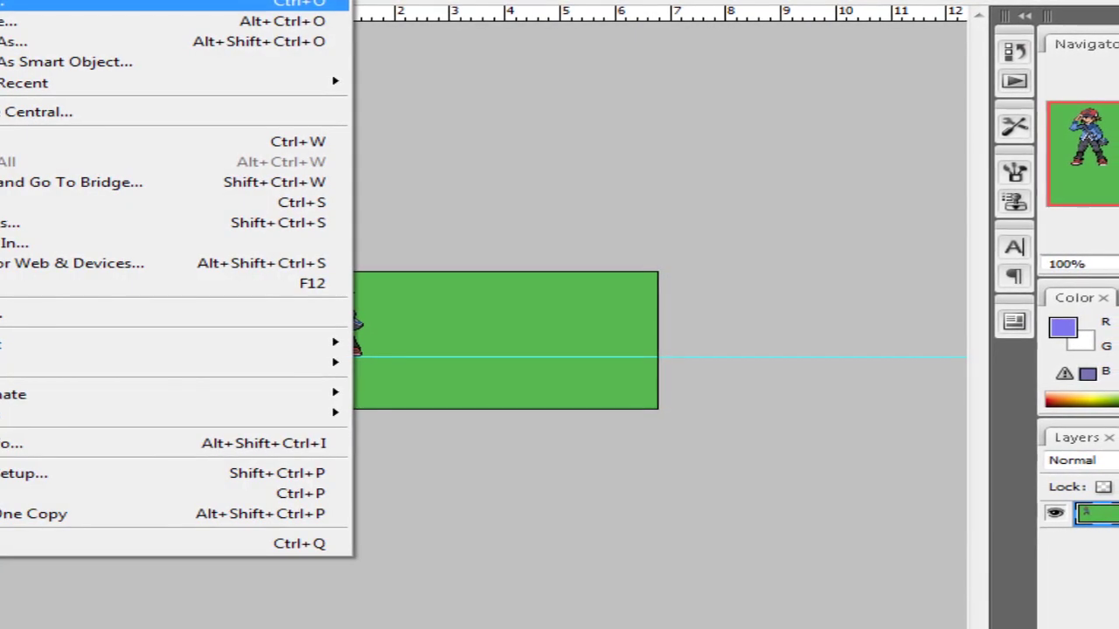
{"action": "key", "text": "Return"}
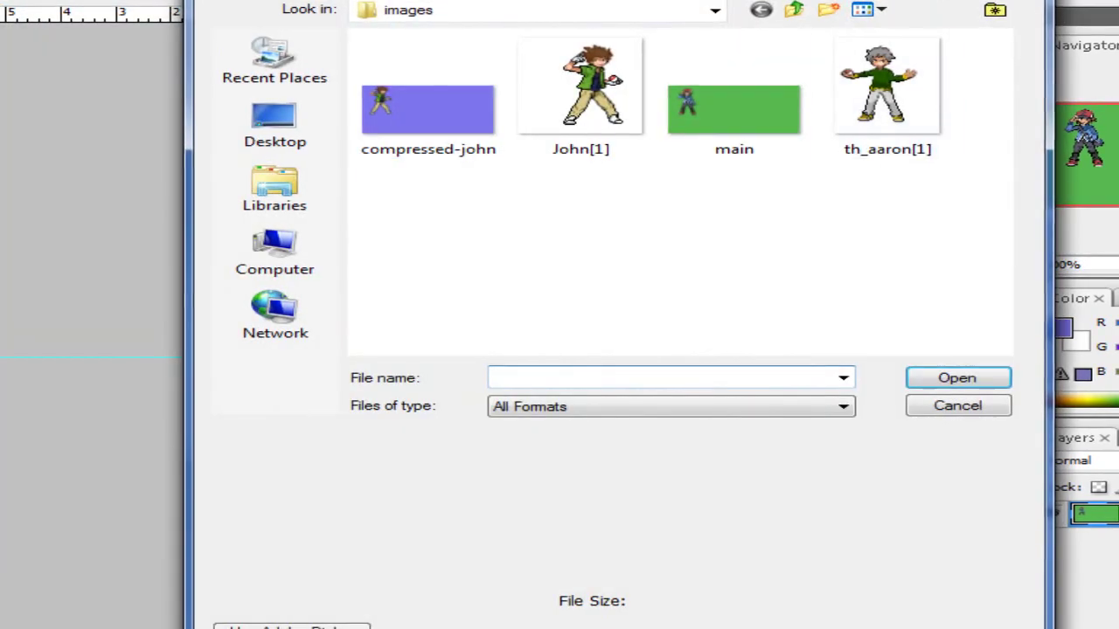
{"action": "double_click", "coordinate": [887, 96]}
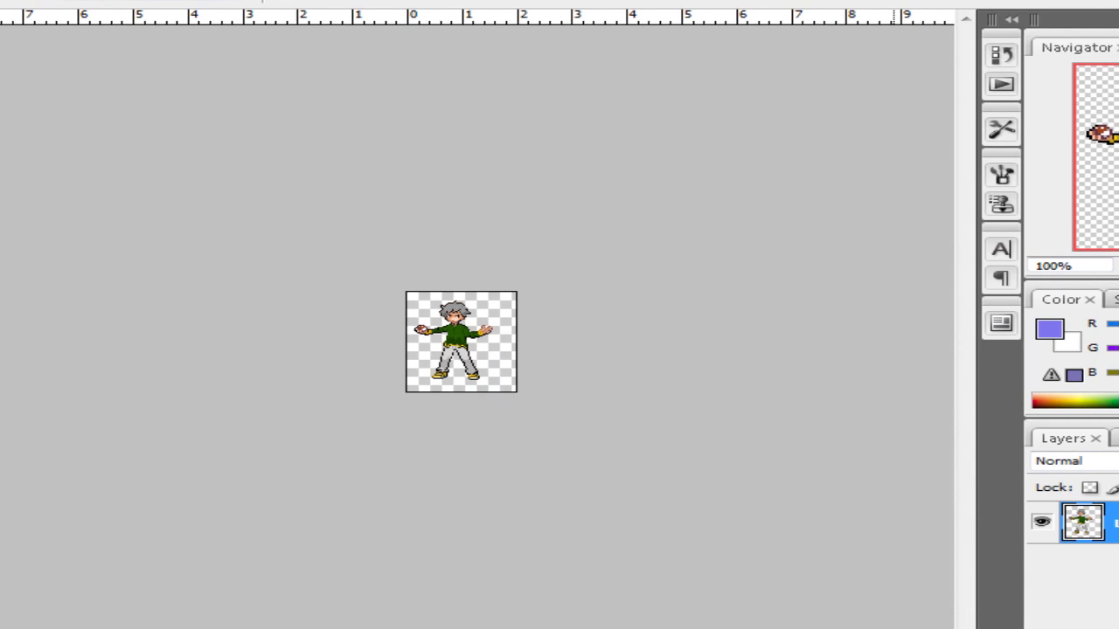
{"action": "key", "text": "ctrl+a"}
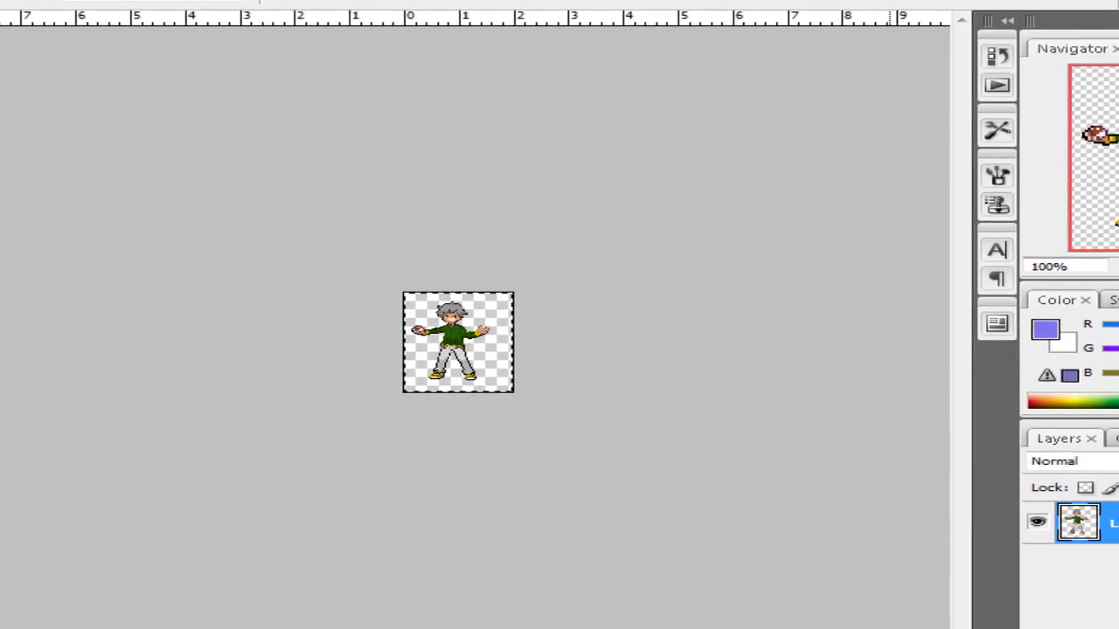
{"action": "key", "text": "ctrl+Tab"}
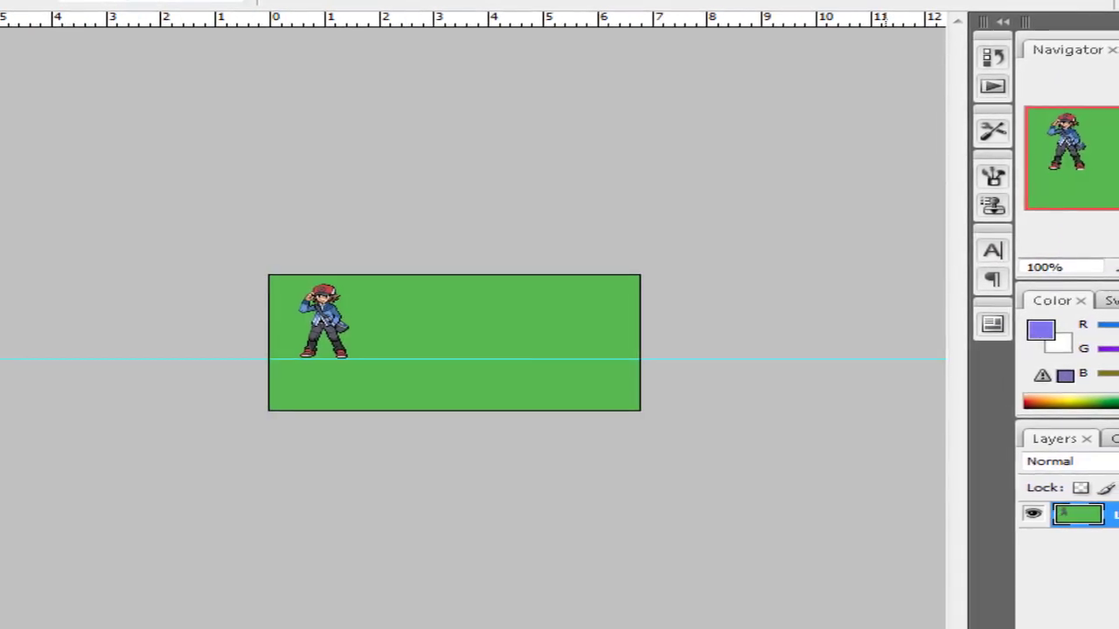
{"action": "key", "text": "ctrl+v"}
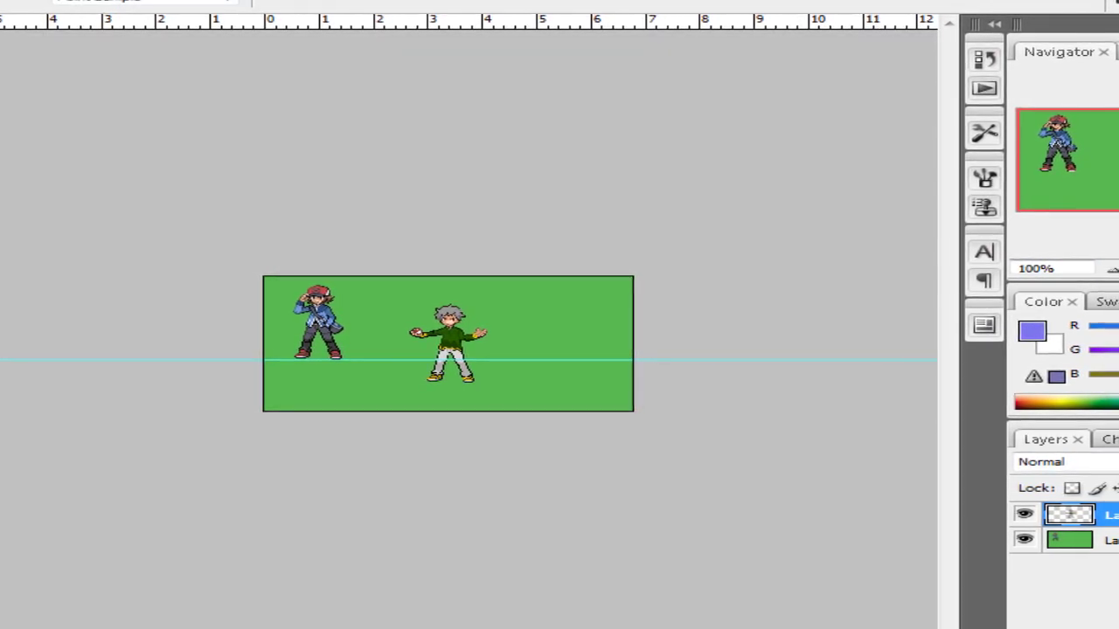
Move the pasted sprite over the original trainer so that its feet rest on the guide.
{"action": "key", "text": "v"}
{"action": "left_click_drag", "start_coordinate": [451, 340], "coordinate": [331, 313]}
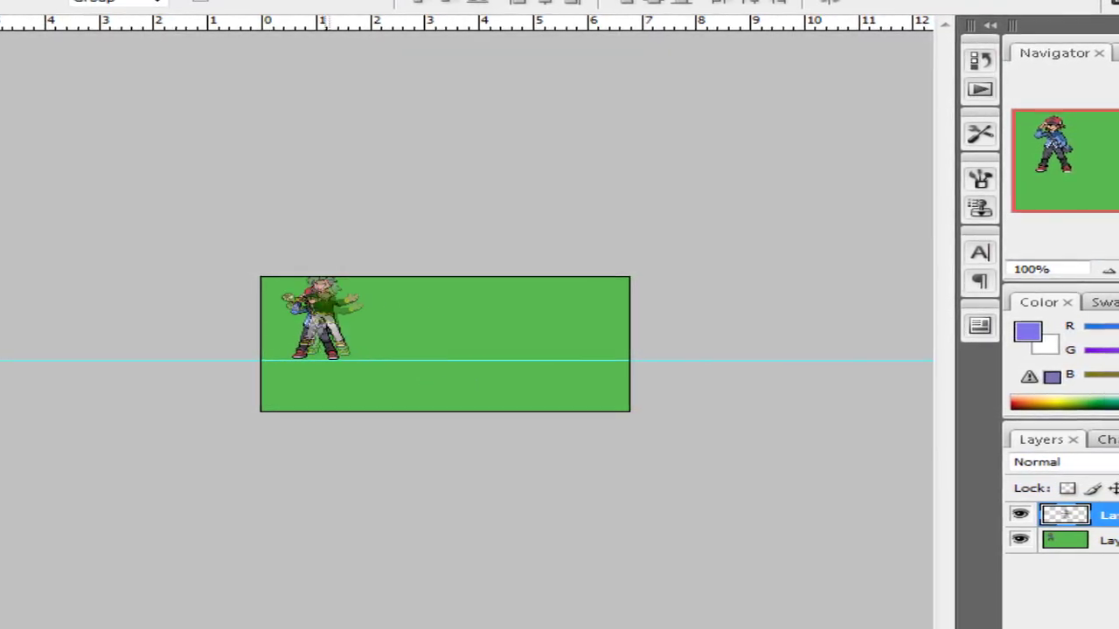
{"action": "left_click_drag", "start_coordinate": [306, 316], "coordinate": [316, 316]}
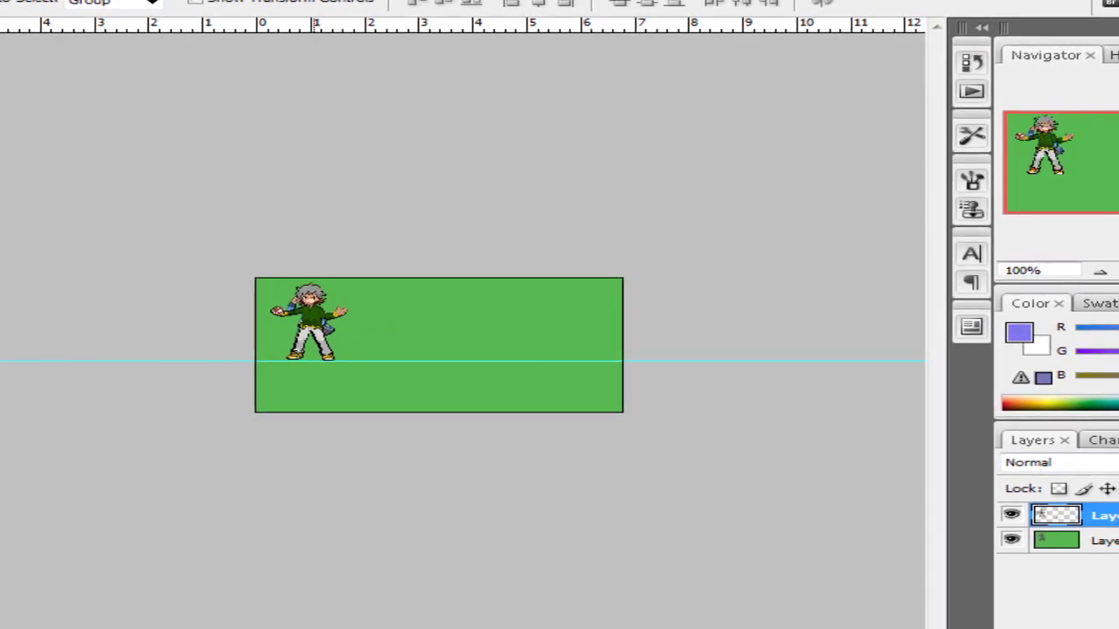
Open compressed-john as the reference for the purple background colour and fill Layer 0 of the main sheet with that purple.
{"action": "left_click", "coordinate": [1103, 541]}
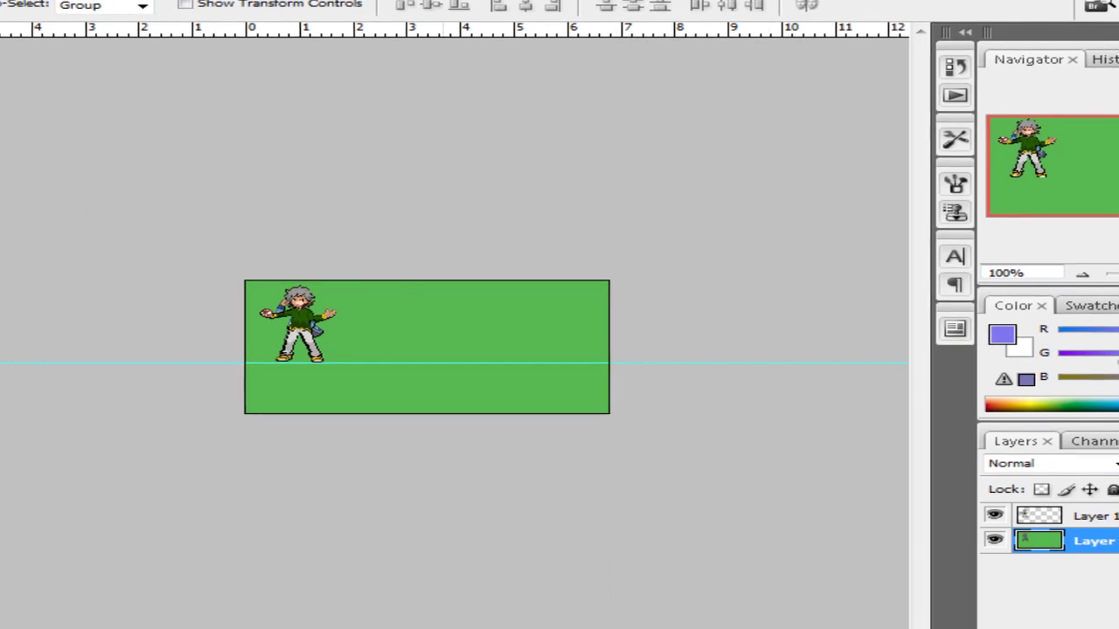
{"action": "key", "text": "alt+f"}
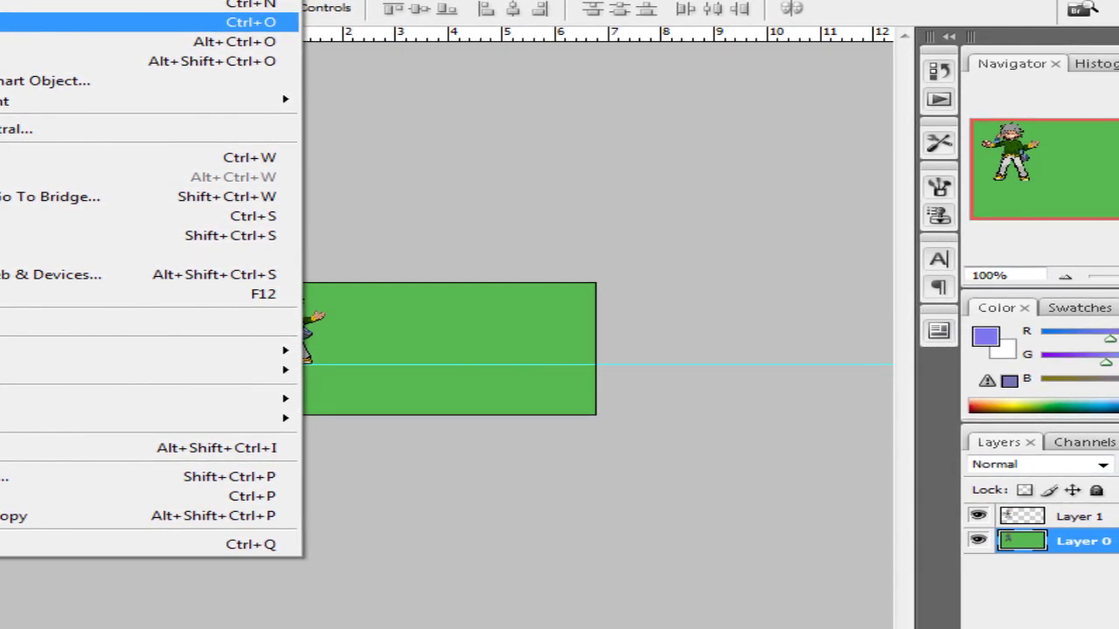
{"action": "key", "text": "Return"}
{"action": "double_click", "coordinate": [379, 127]}
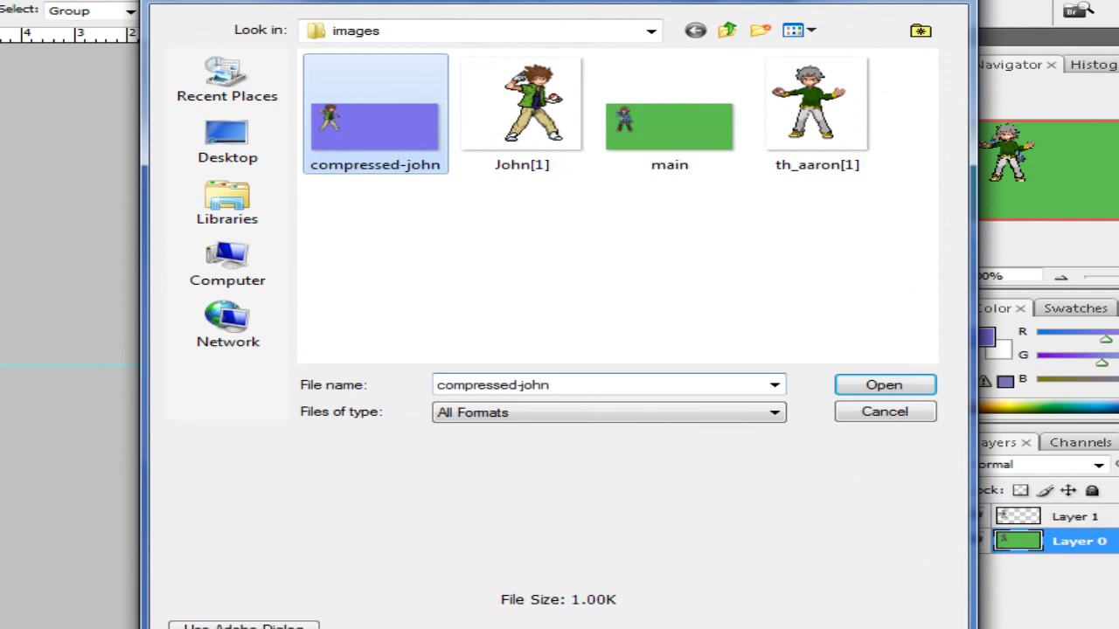
{"action": "key", "text": "i"}
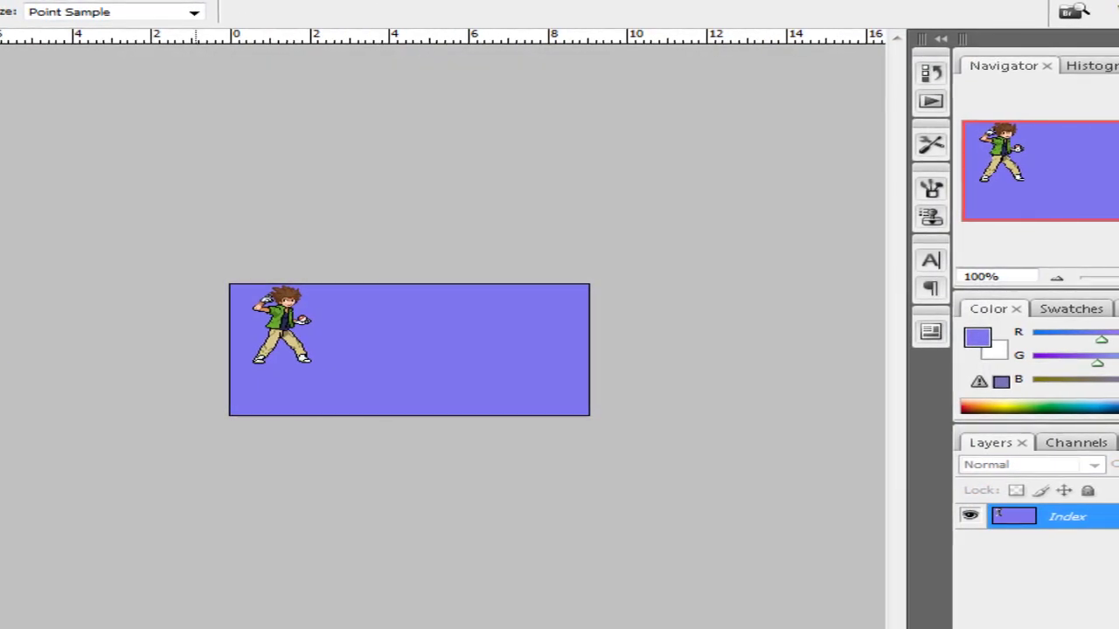
{"action": "key", "text": "super"}
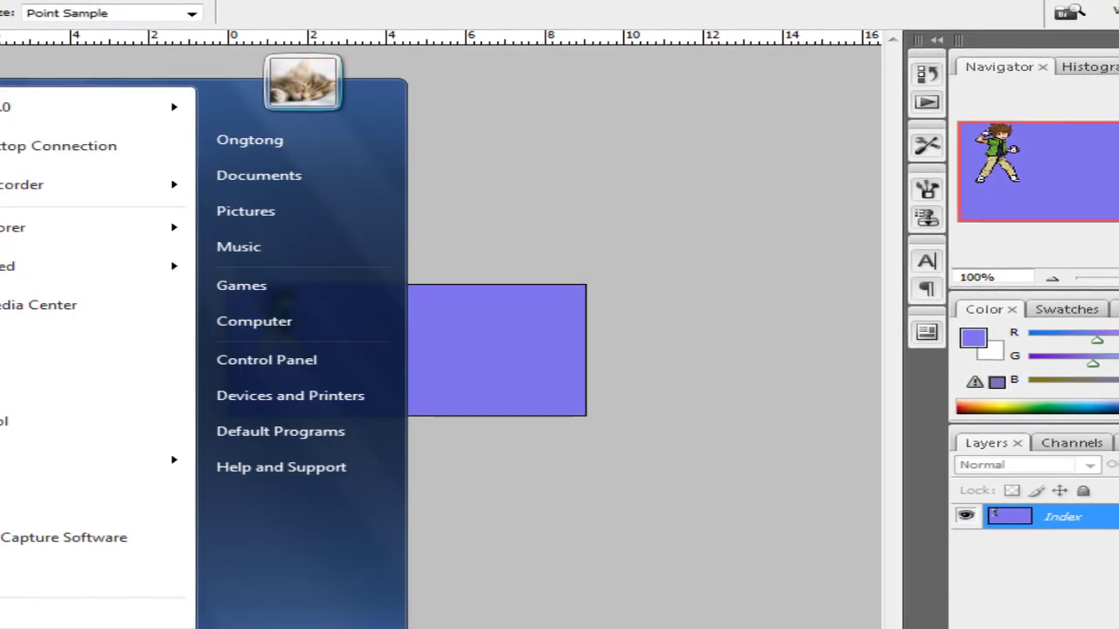
{"action": "key", "text": "super"}
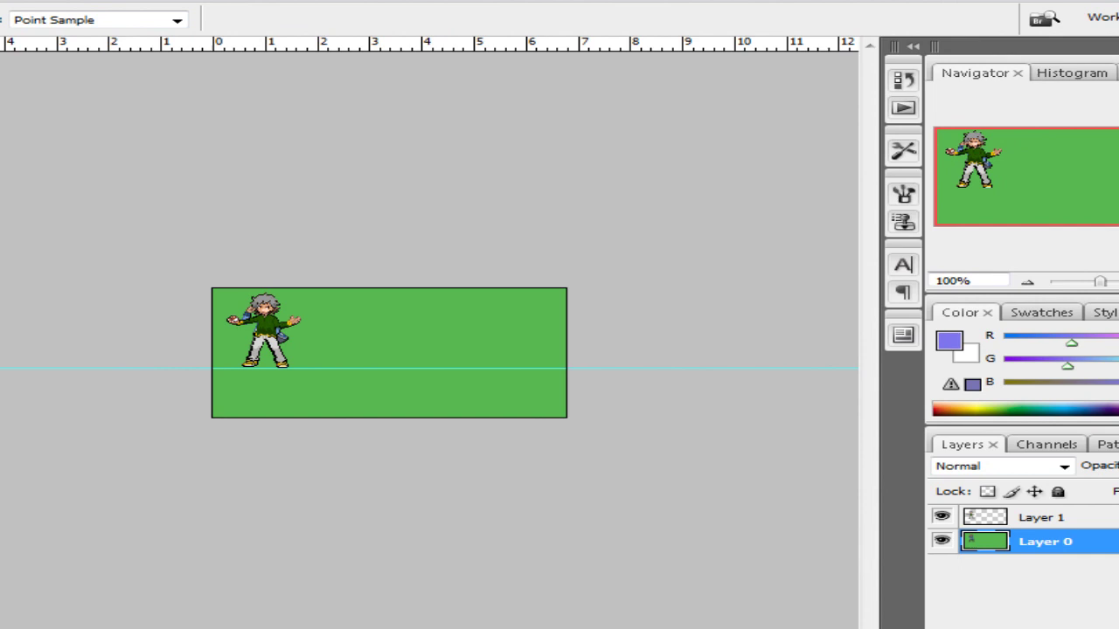
{"action": "key", "text": "alt+BackSpace"}
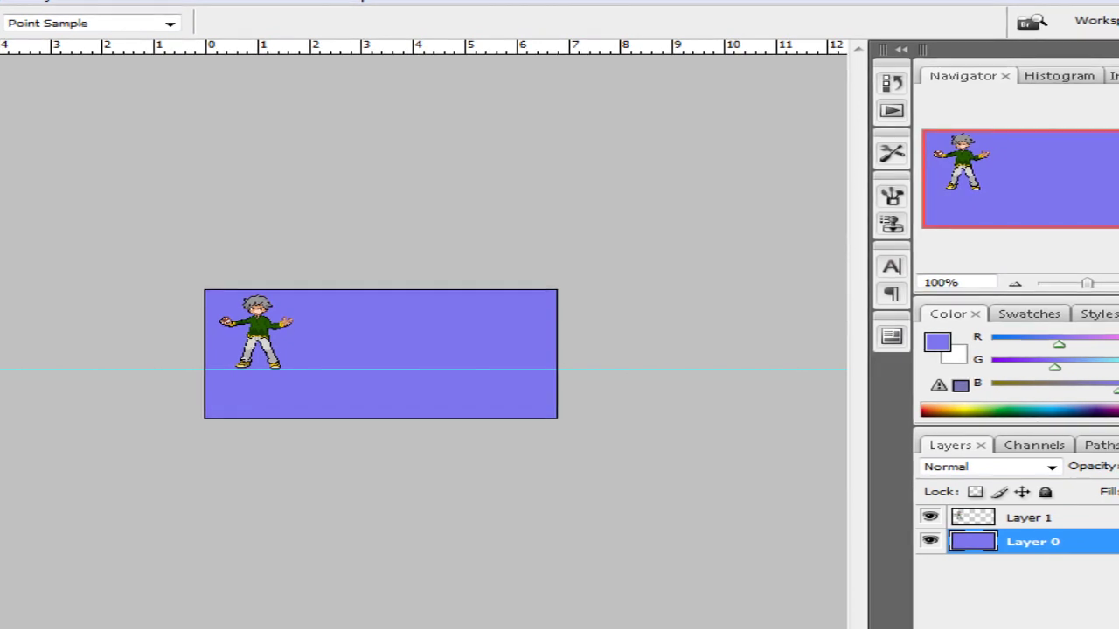
{"action": "key", "text": "ctrl+z"}
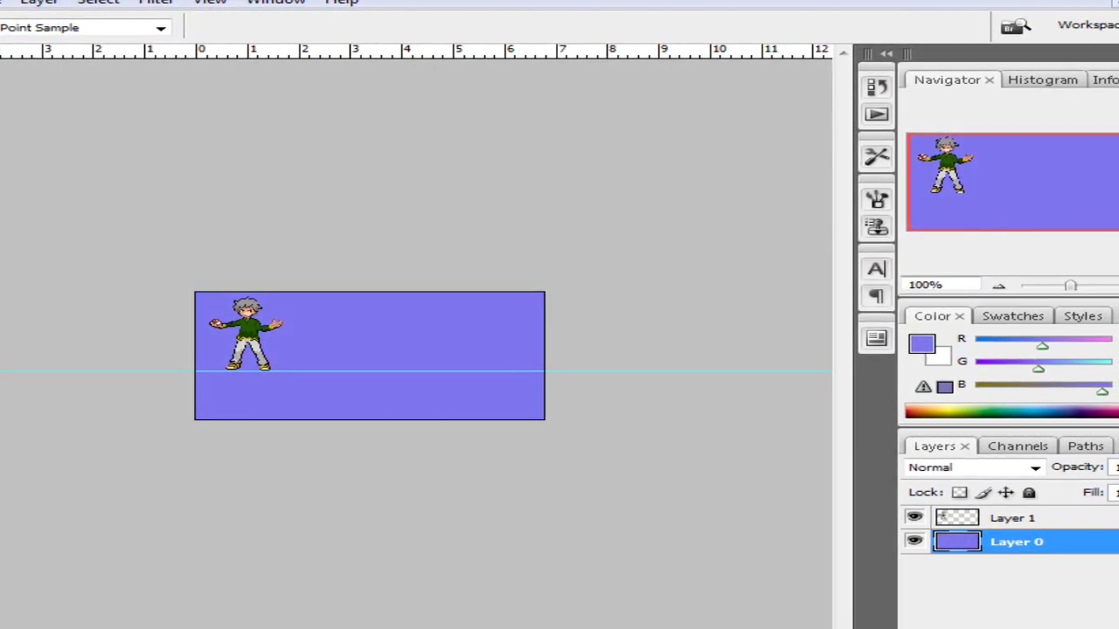
{"action": "key", "text": "alt+f"}
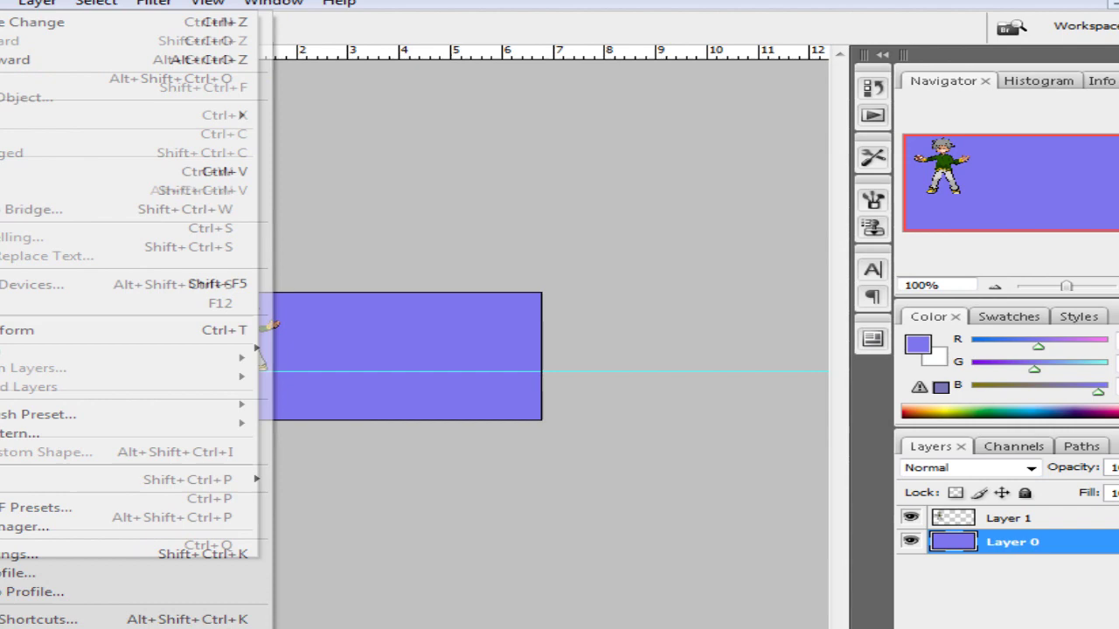
{"action": "left_click", "coordinate": [53, 247]}
{"action": "left_click", "coordinate": [612, 386]}
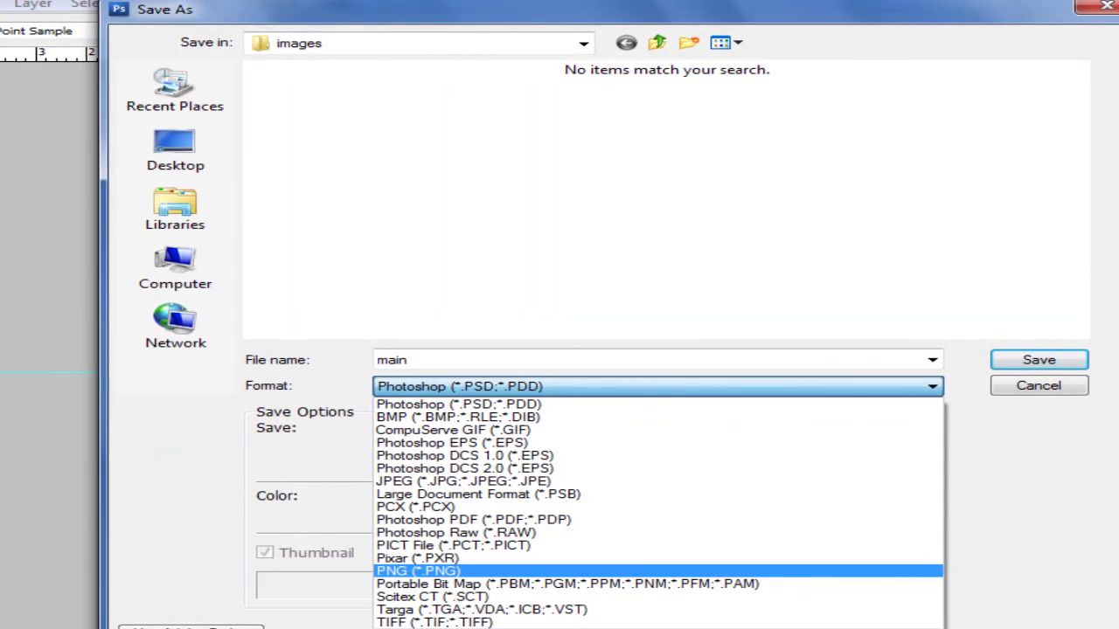
{"action": "key", "text": "Up"}
{"action": "key", "text": "Up"}
{"action": "key", "text": "Up"}
{"action": "key", "text": "Up"}
{"action": "key", "text": "Up"}
{"action": "key", "text": "Escape"}
{"action": "left_click", "coordinate": [1036, 386]}
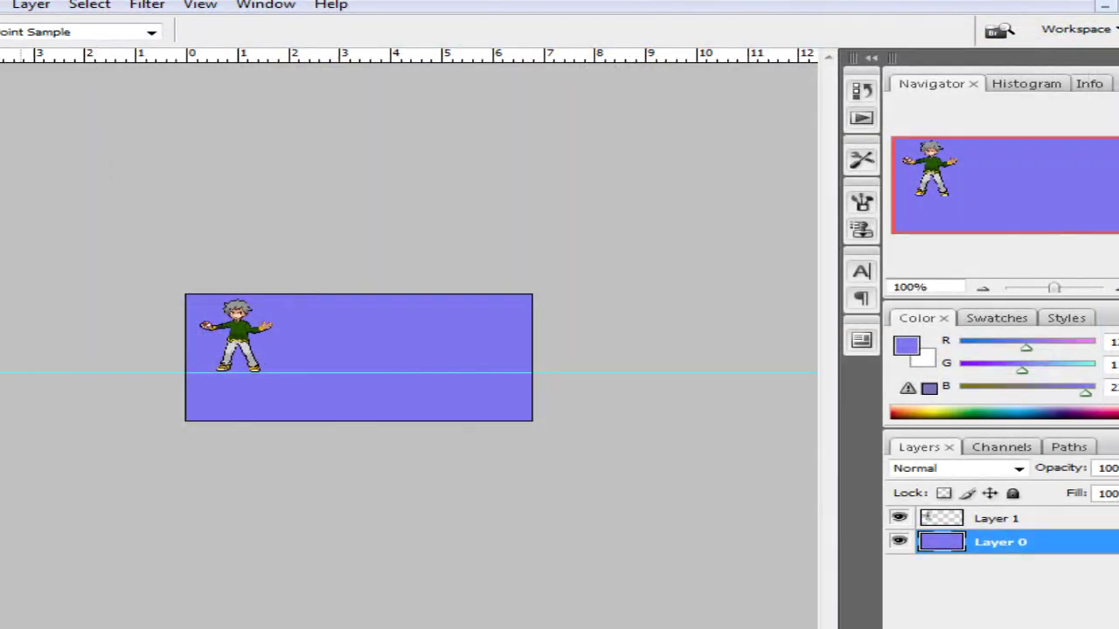
Open Save for Web & Devices for the sprite sheet and set the file format to PNG-8.
{"action": "left_click", "coordinate": [2, 4]}
{"action": "key", "text": "Down"}
{"action": "key", "text": "Down"}
{"action": "key", "text": "Down"}
{"action": "key", "text": "Down"}
{"action": "key", "text": "Down"}
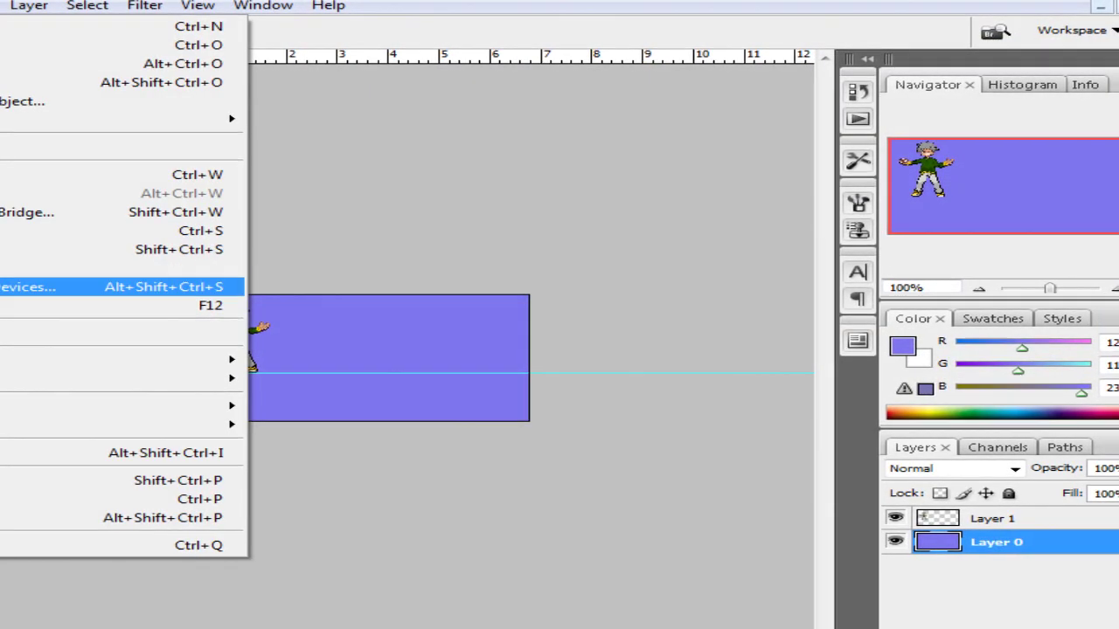
{"action": "key", "text": "Return"}
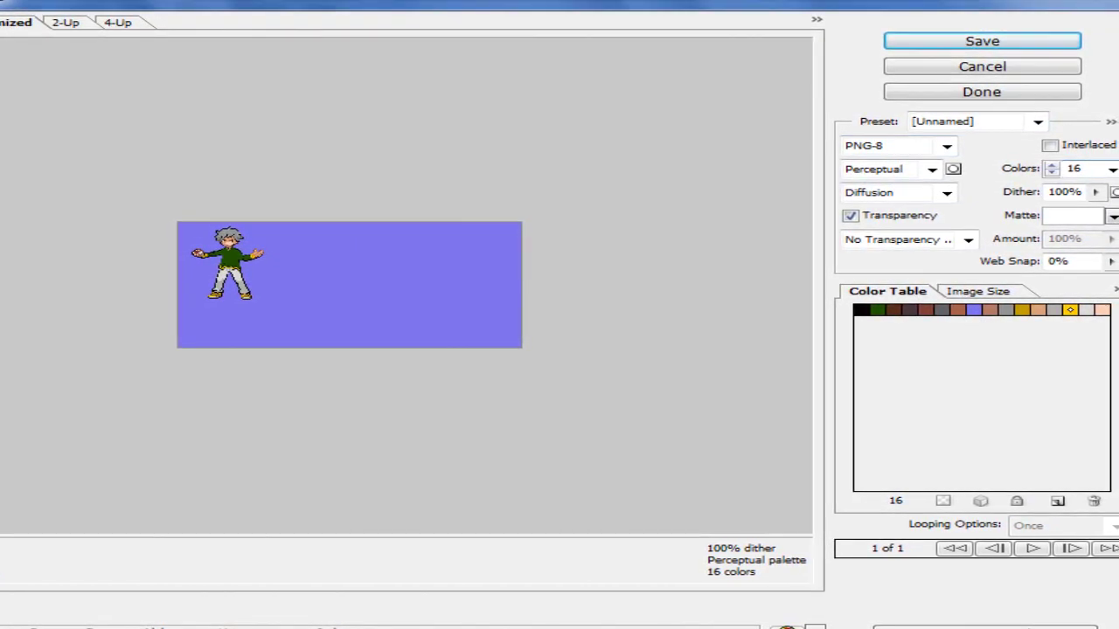
{"action": "left_click", "coordinate": [948, 146]}
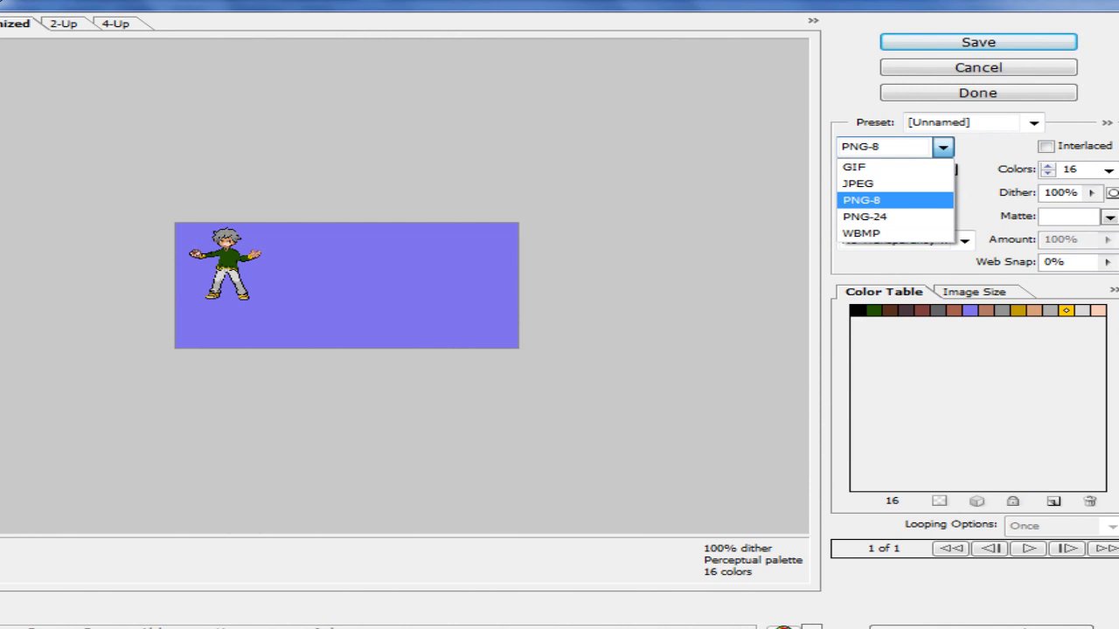
{"action": "left_click", "coordinate": [874, 182]}
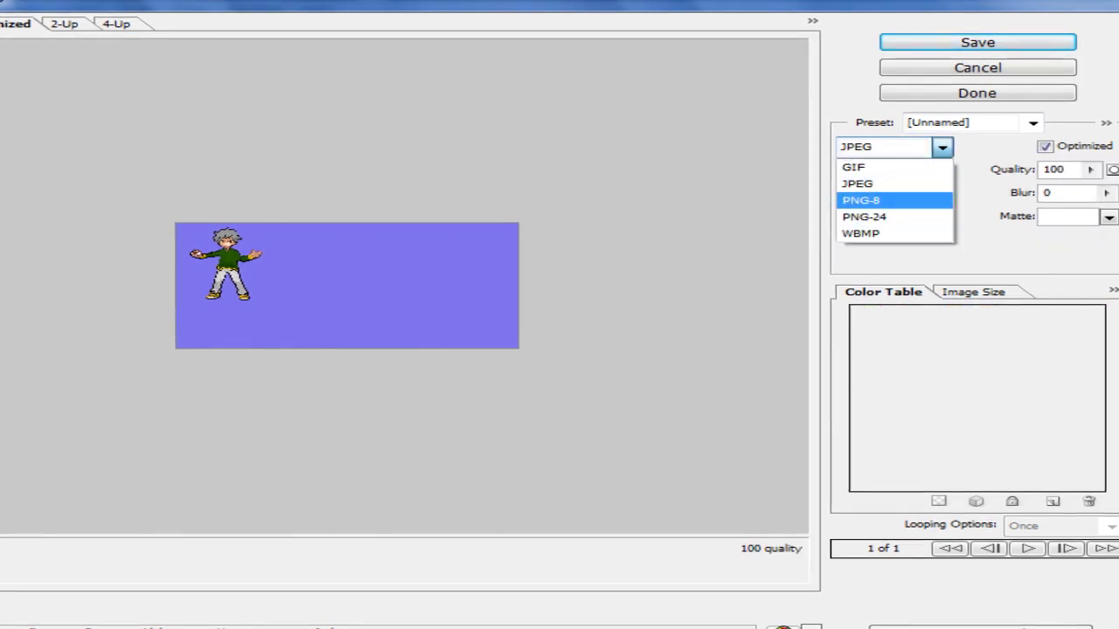
{"action": "key", "text": "Return"}
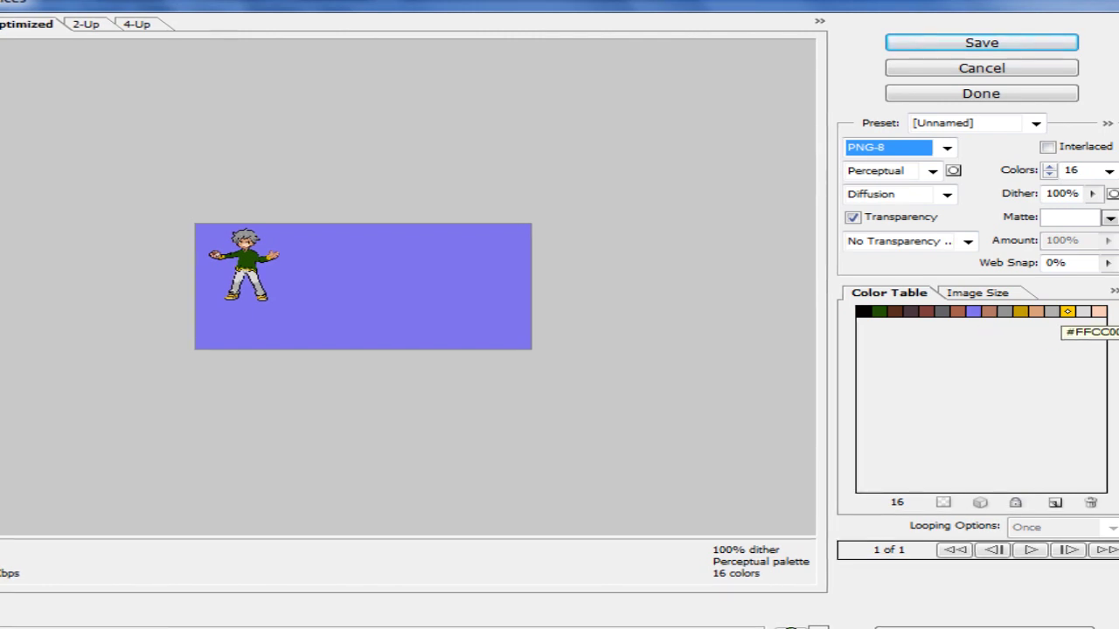
Set the number of colours in the optimized PNG's palette to 16.
{"action": "left_click", "coordinate": [1021, 312]}
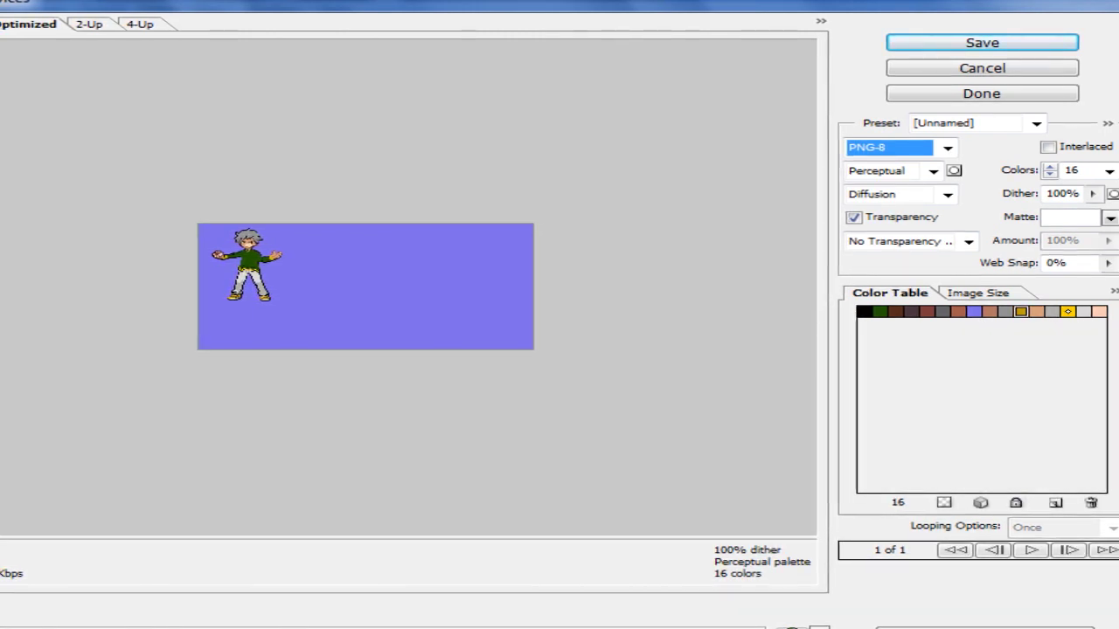
{"action": "left_click", "coordinate": [1050, 167]}
{"action": "left_click", "coordinate": [1050, 167]}
{"action": "left_click", "coordinate": [1050, 174]}
{"action": "left_click", "coordinate": [1050, 174]}
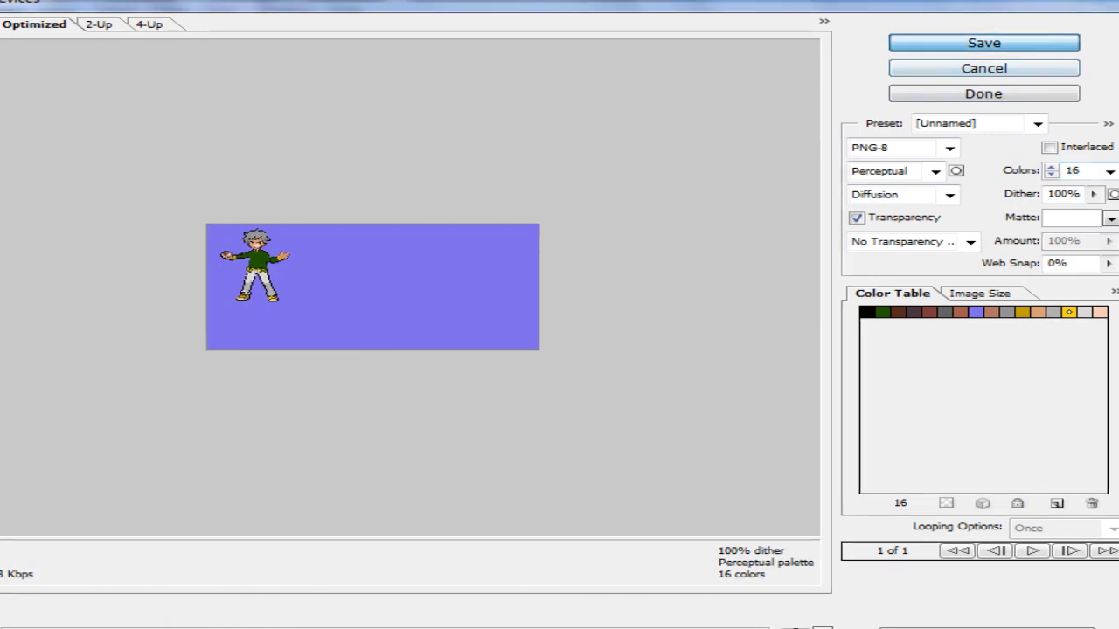
Save the optimized PNG as compressed-aaron in the images folder and close the main.png document.
{"action": "left_click", "coordinate": [984, 43]}
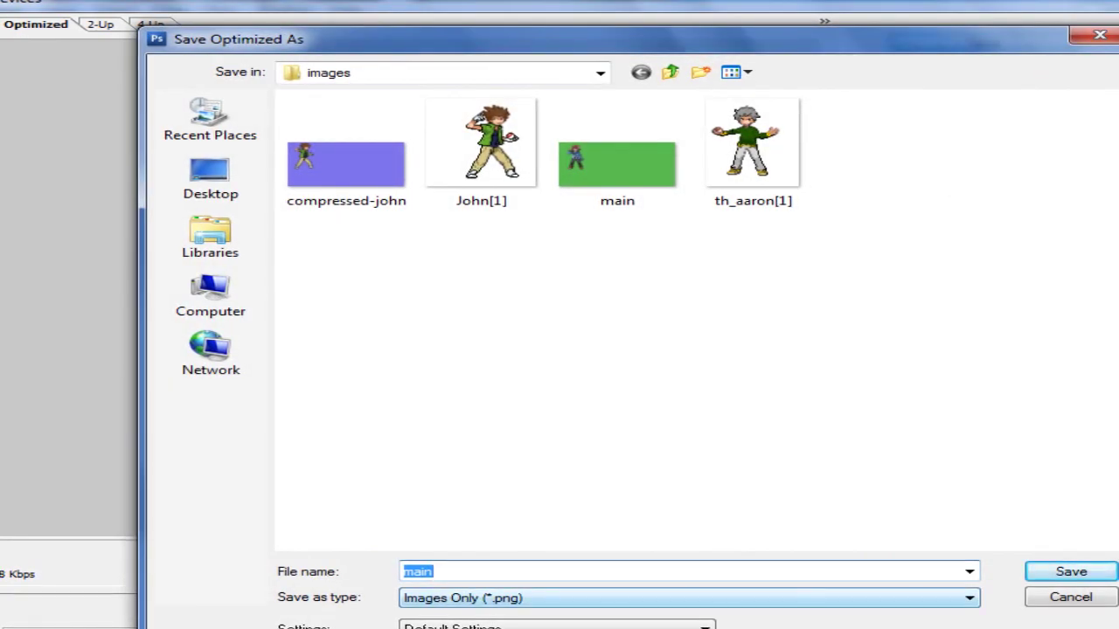
{"action": "type", "text": "co"}
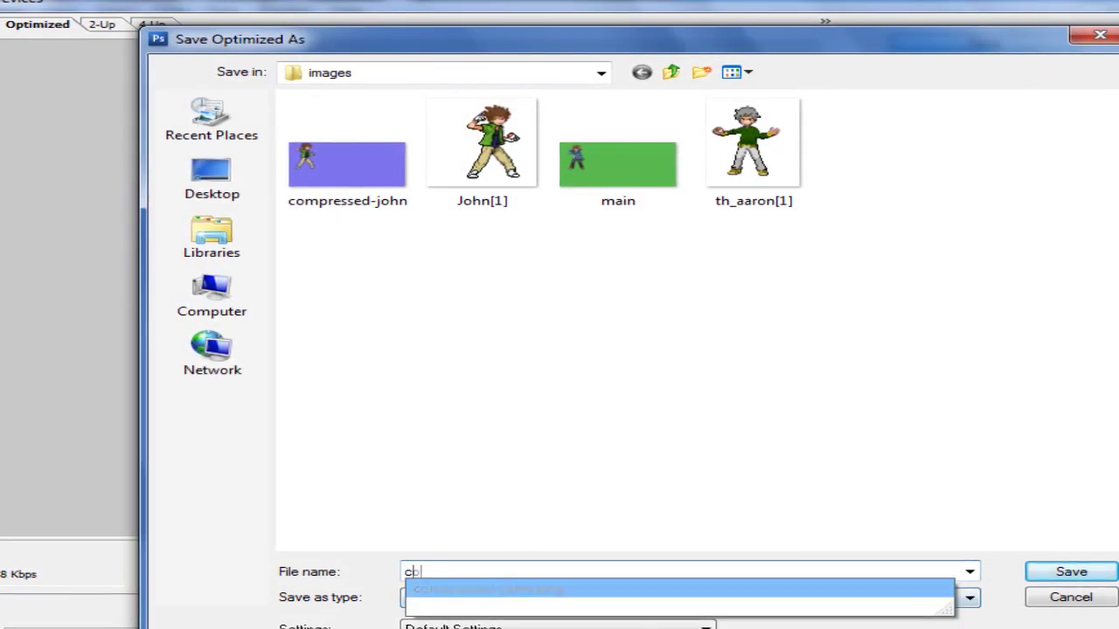
{"action": "type", "text": "mp"}
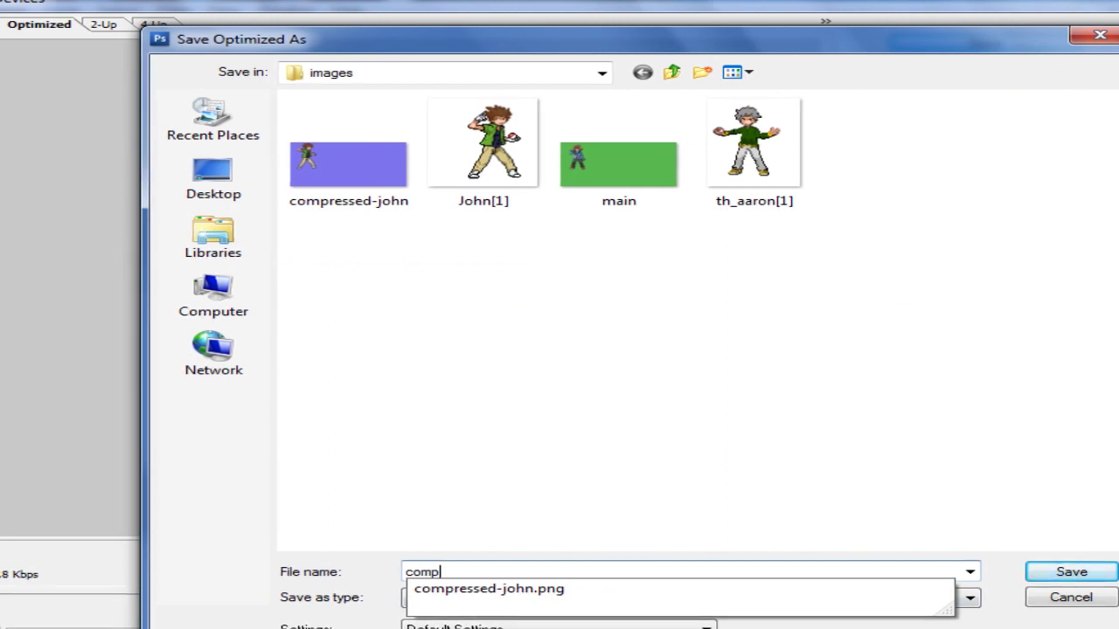
{"action": "type", "text": "ressed-"}
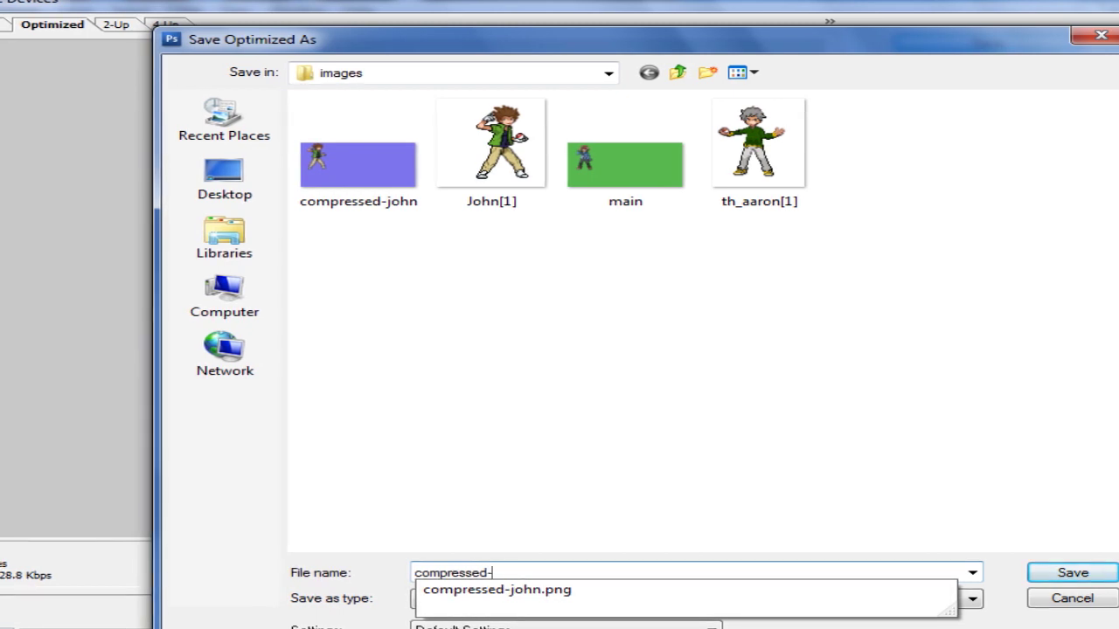
{"action": "type", "text": "aaron"}
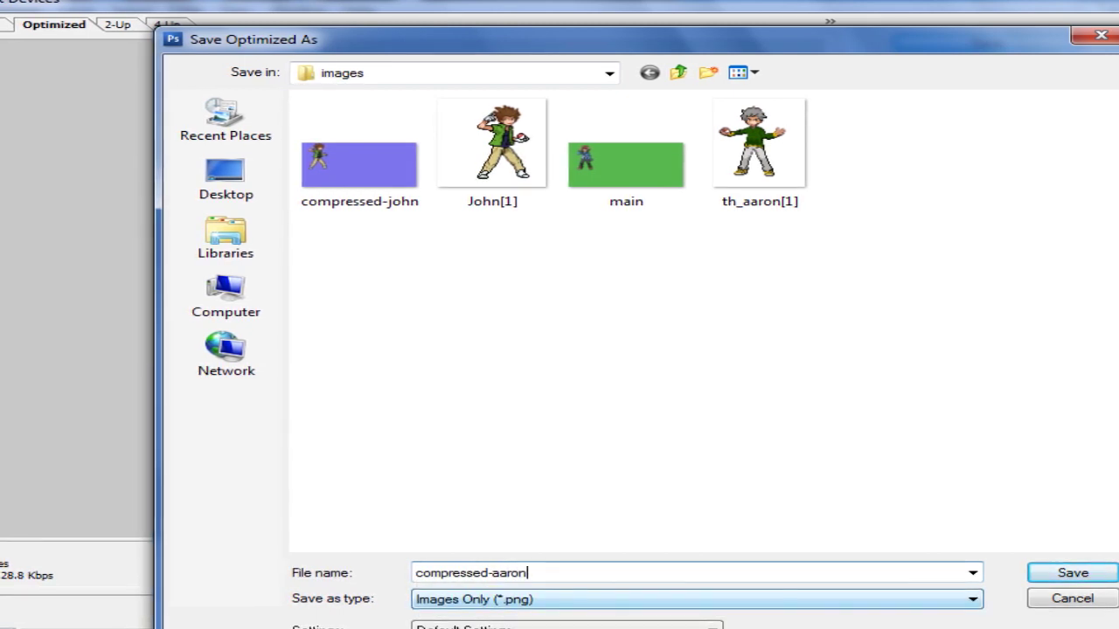
{"action": "key", "text": "Return"}
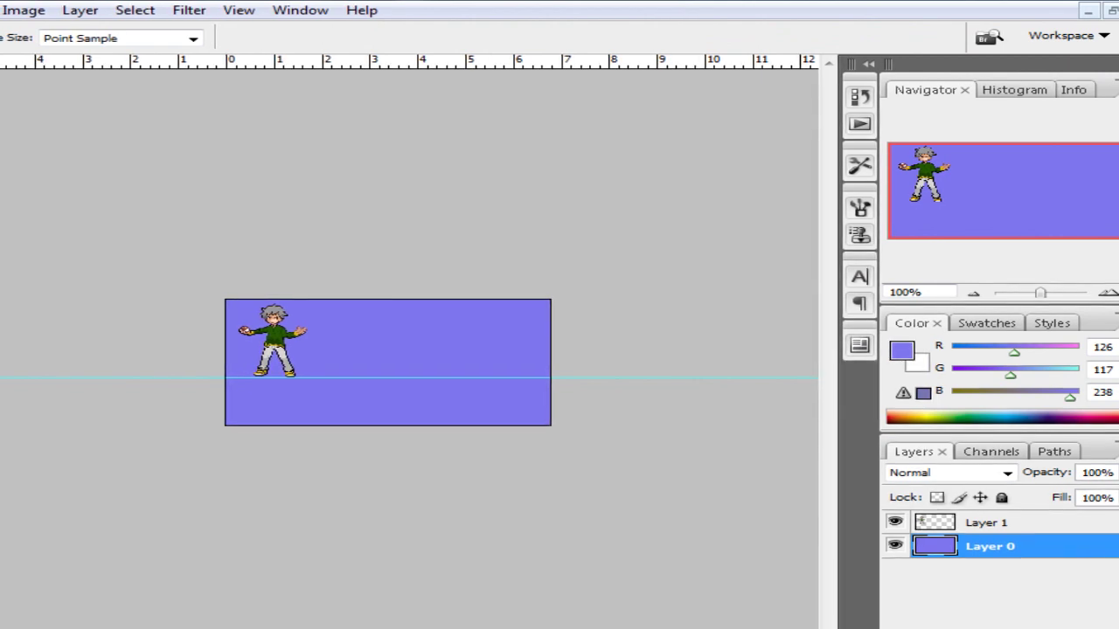
{"action": "key", "text": "ctrl+w"}
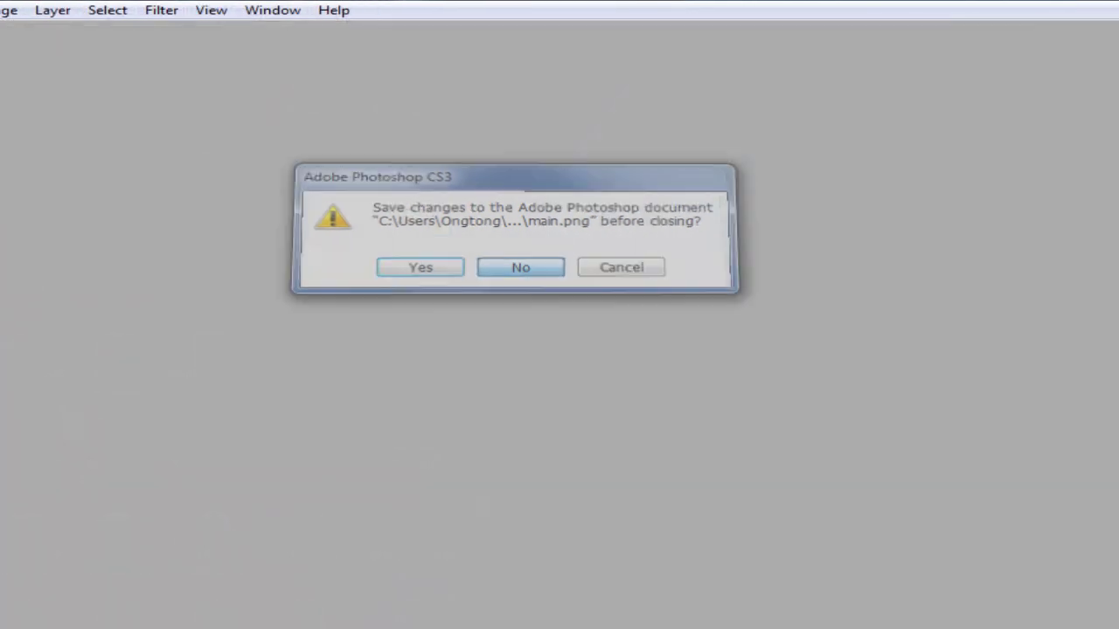